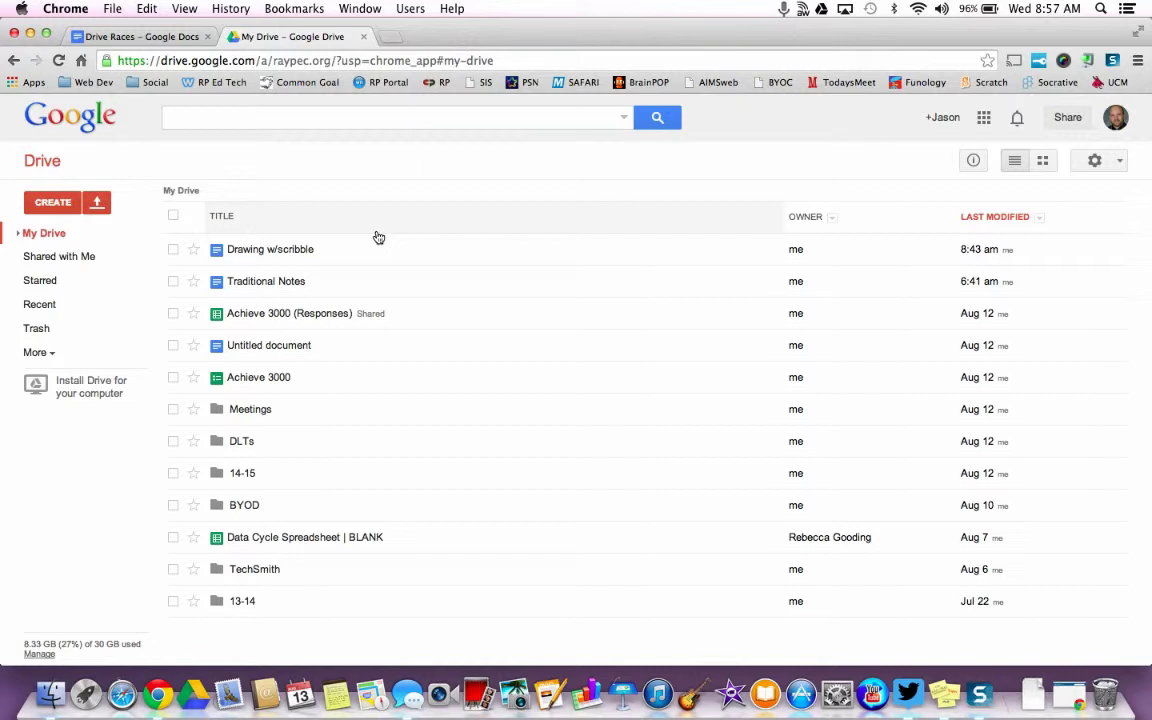
# - Switch to the Drive Races document and copy the expression 6,040.3 + 87.792 from Player 1's first problem
pyautogui.click(122, 37)
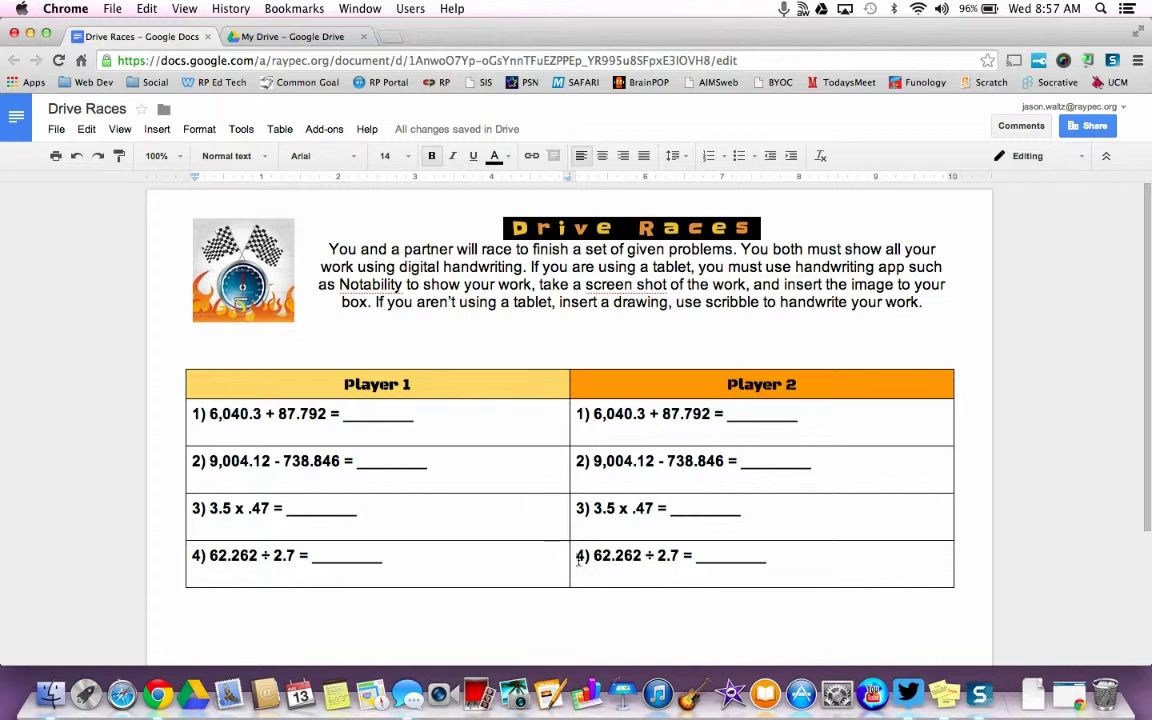
pyautogui.click(328, 413)
pyautogui.moveTo(328, 413); pyautogui.dragTo(192, 414)
pyautogui.press('super+c')
pyautogui.rightClick(240, 418)
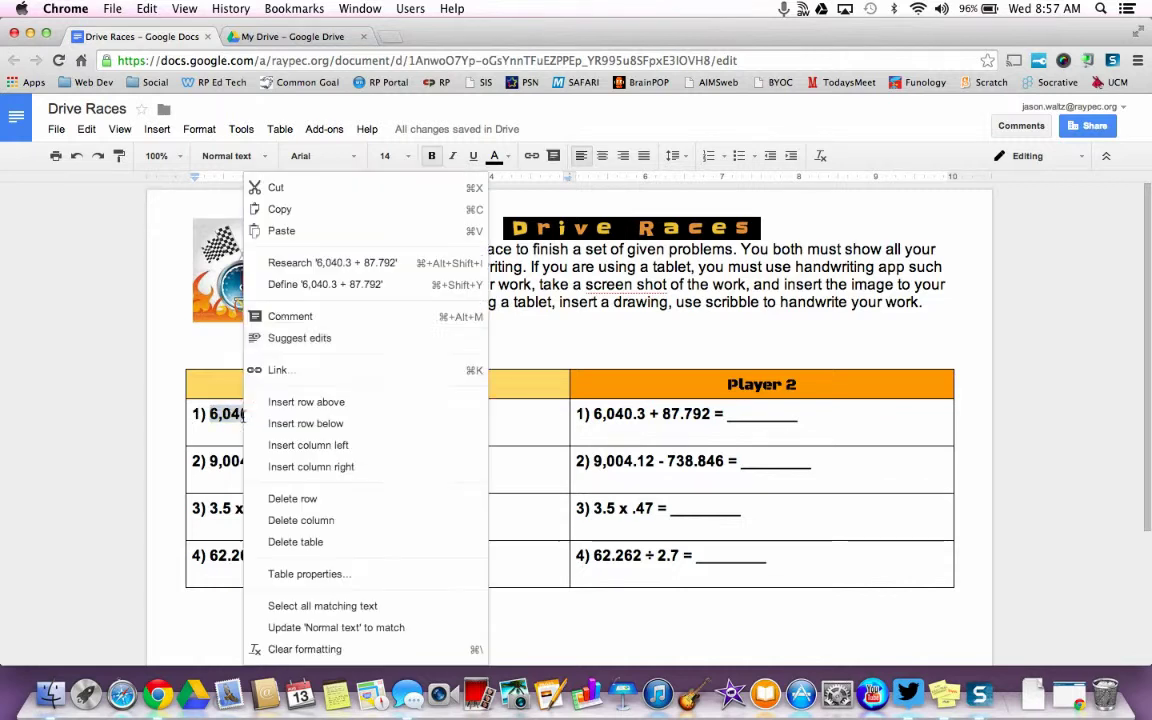
pyautogui.click(286, 210)
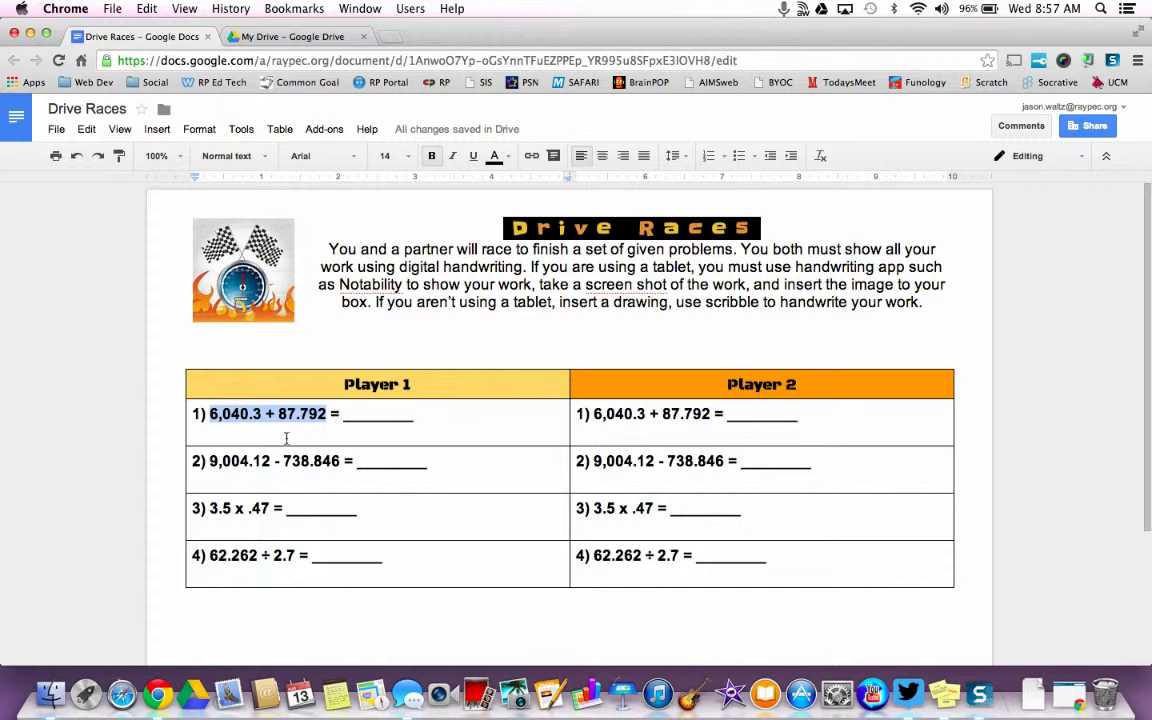
# - Insert a new drawing on the blank line below Player 1's first problem
pyautogui.click(193, 430)
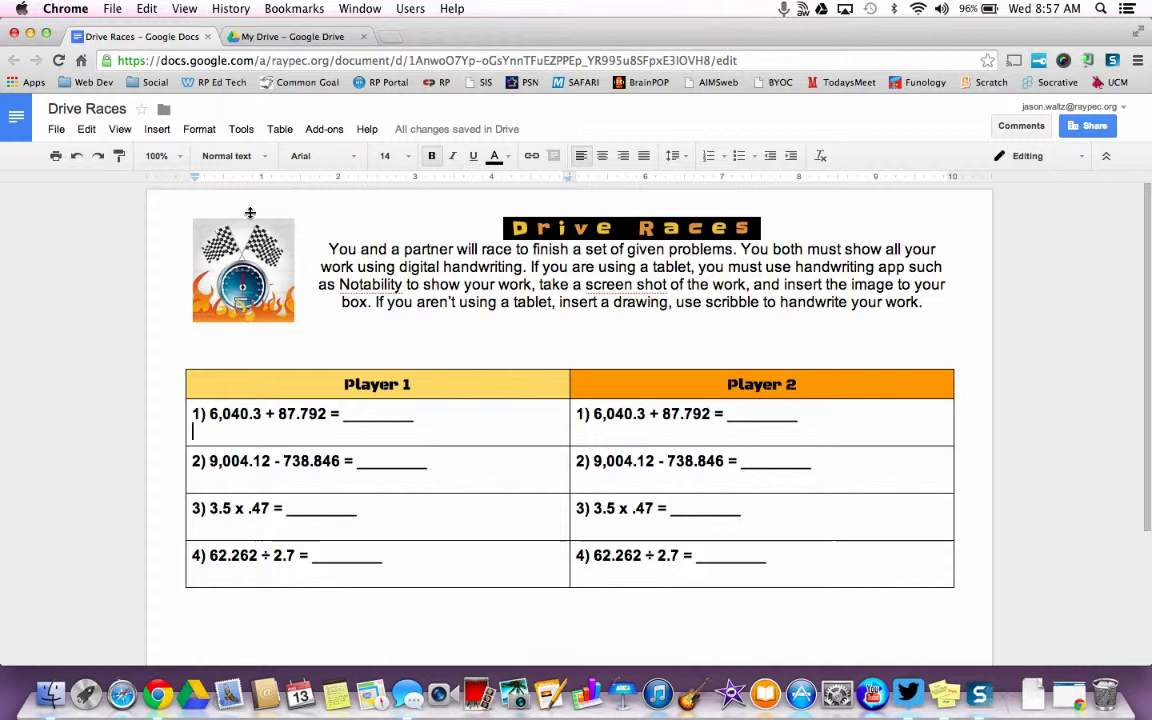
pyautogui.click(158, 130)
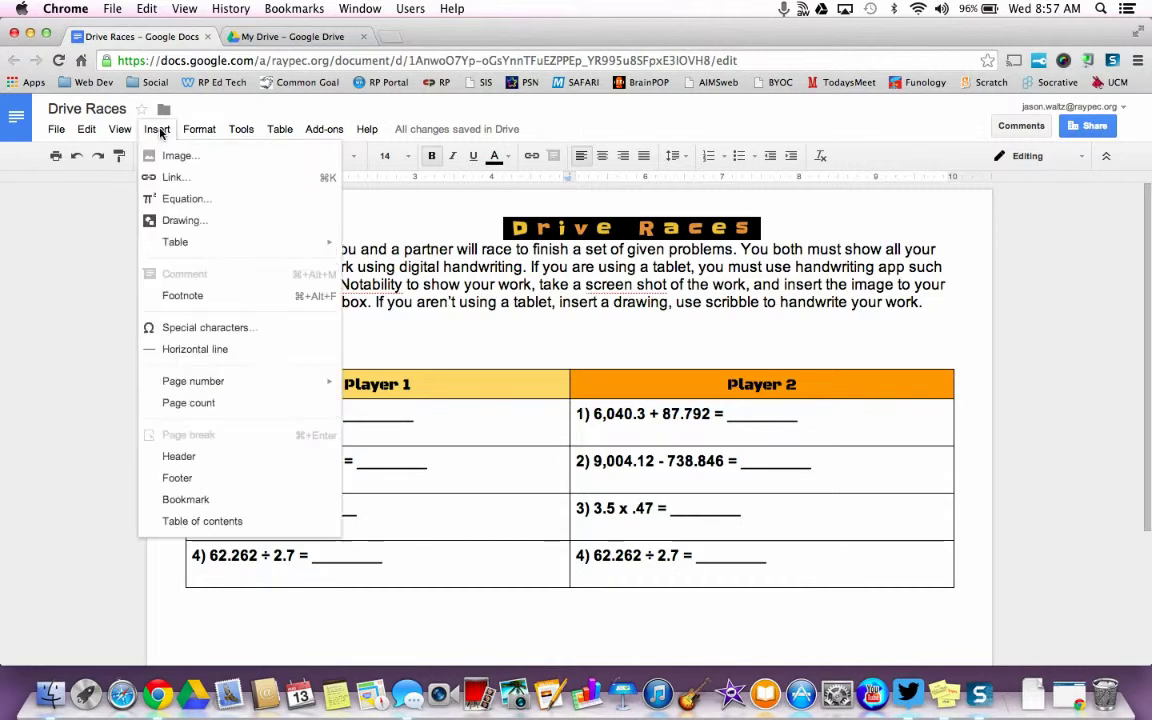
pyautogui.click(171, 222)
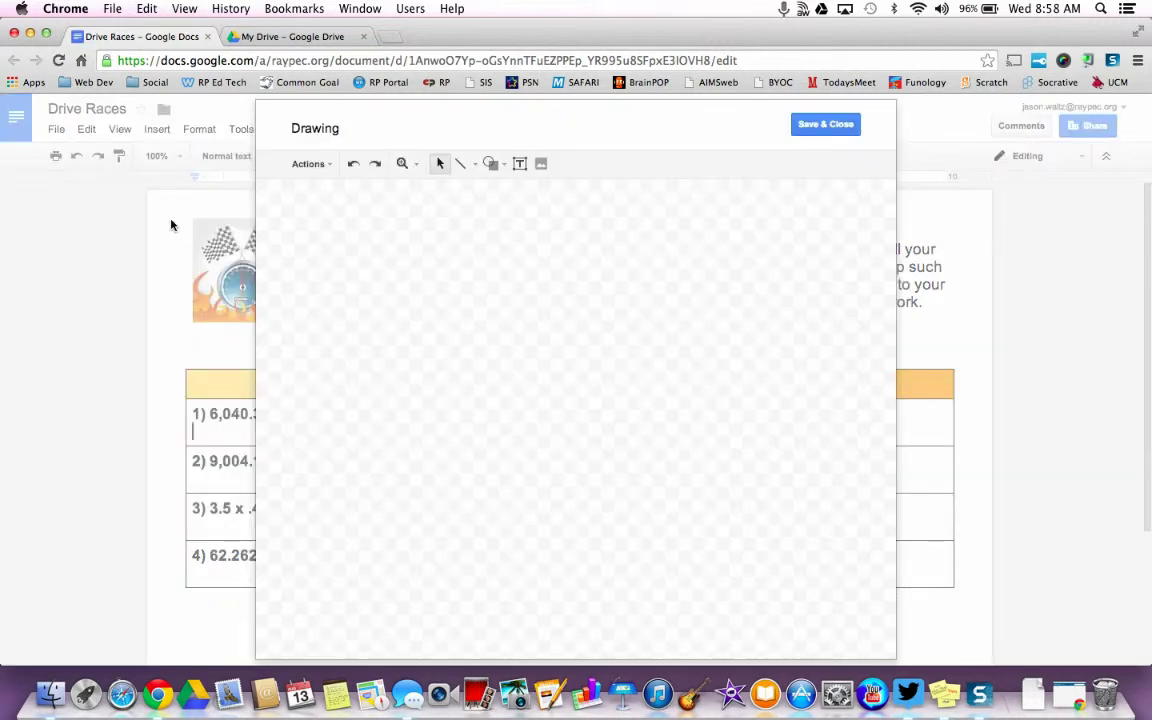
# - Paste the copied expression into the drawing and shorten its text box to roughly one line of text
pyautogui.rightClick(296, 192)
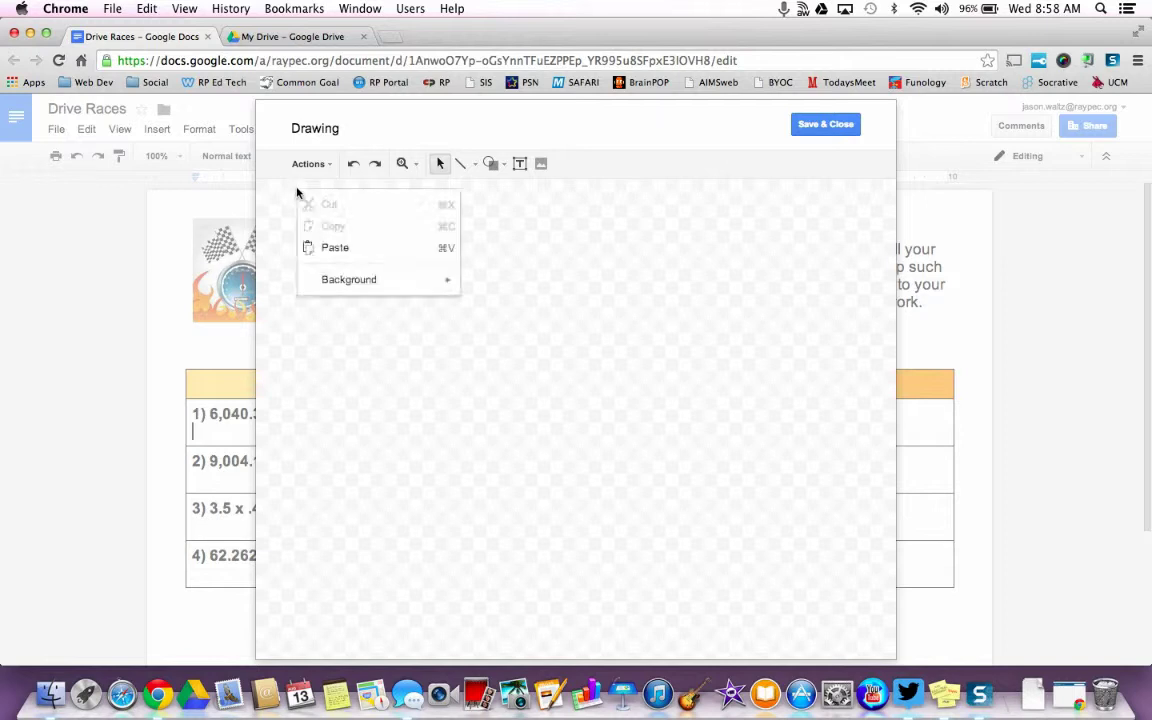
pyautogui.click(334, 248)
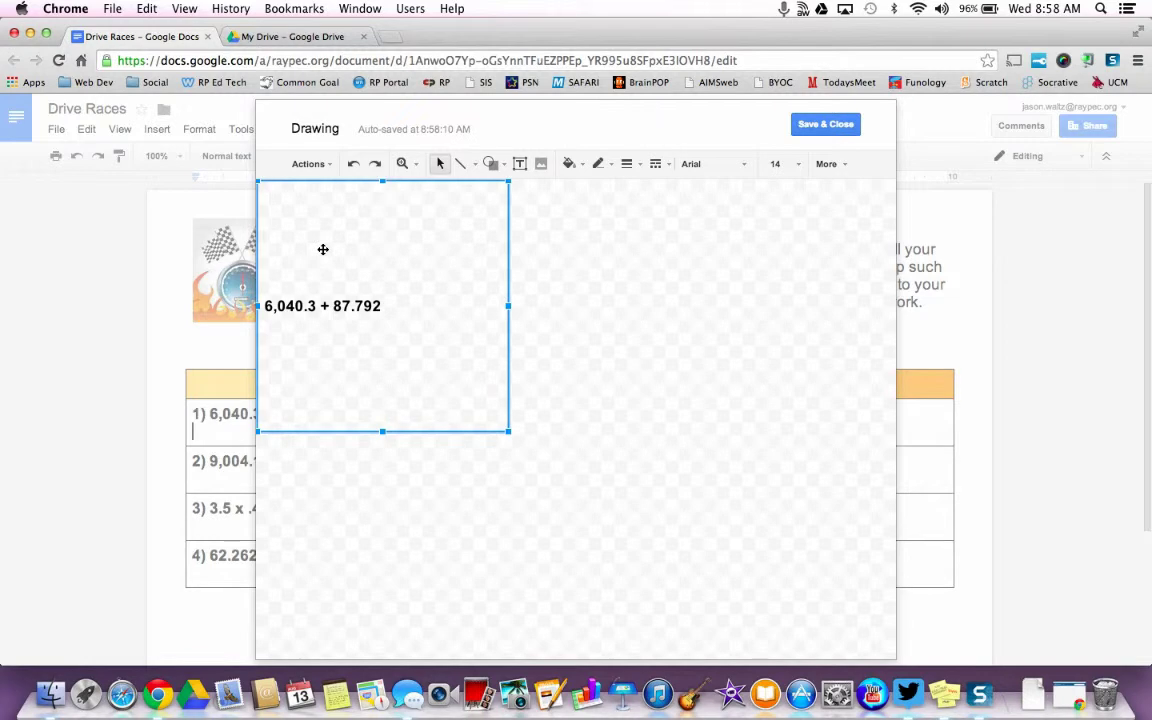
pyautogui.moveTo(382, 431); pyautogui.dragTo(378, 232)
pyautogui.click(420, 279)
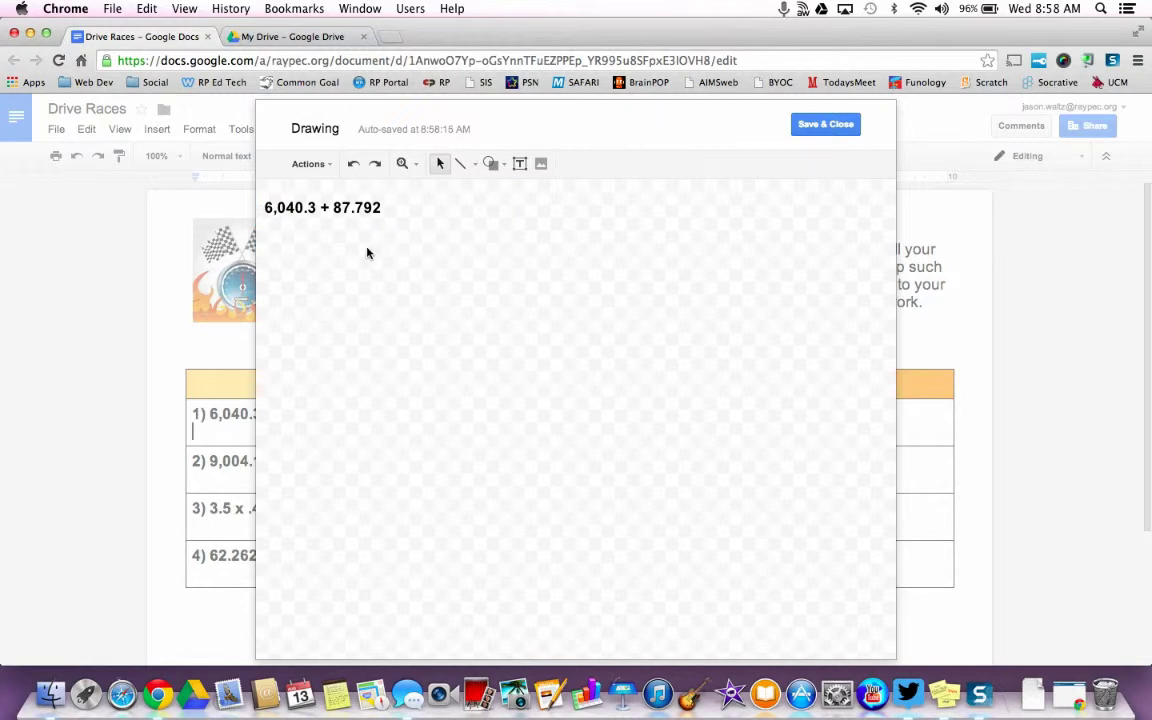
# - Choose the Scribble line type for freehand writing in the drawing
pyautogui.click(475, 166)
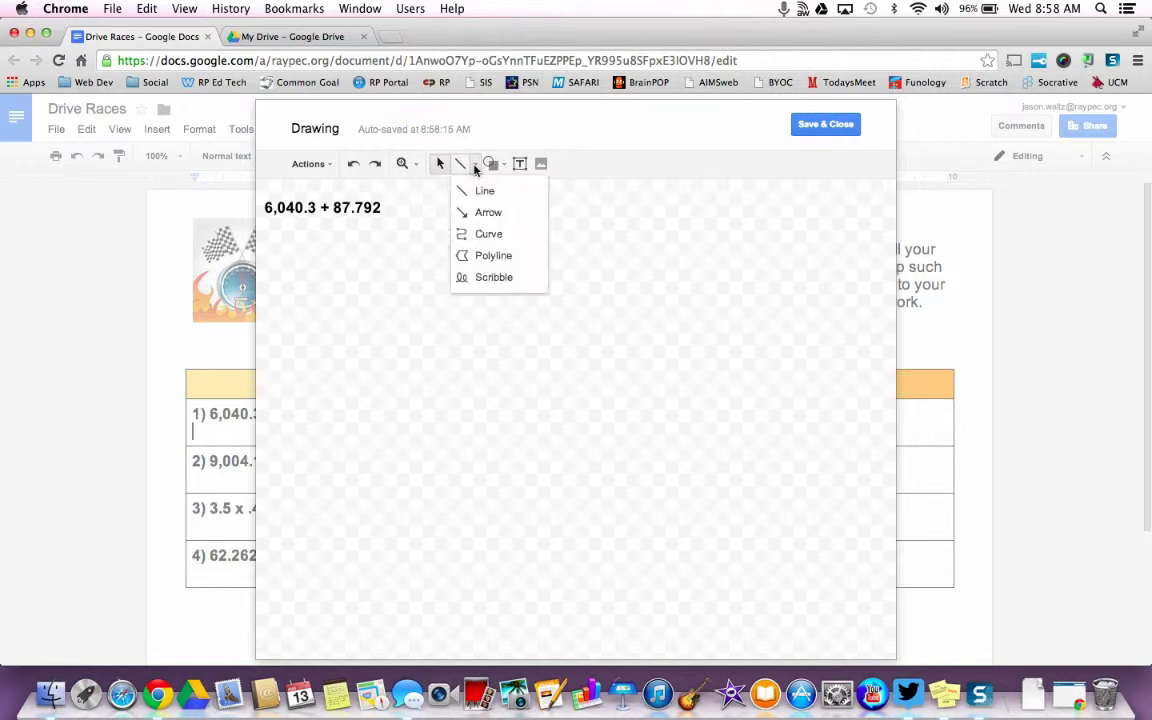
pyautogui.click(484, 278)
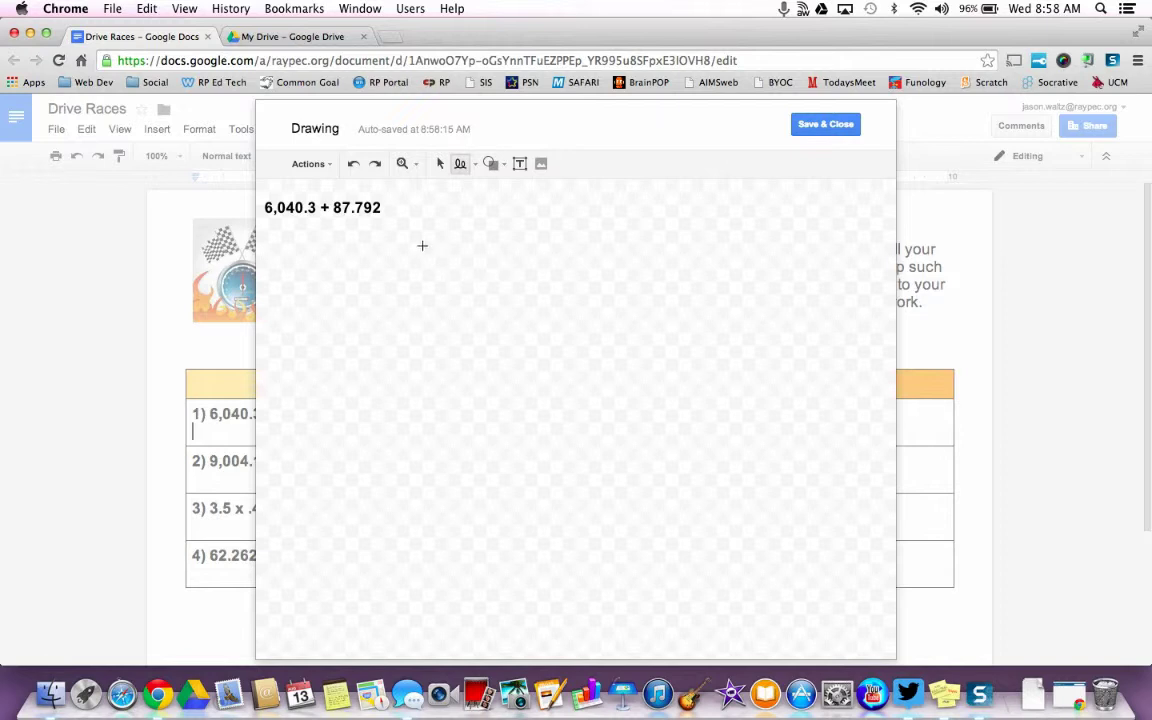
pyautogui.moveTo(421, 242); pyautogui.dragTo(514, 244)
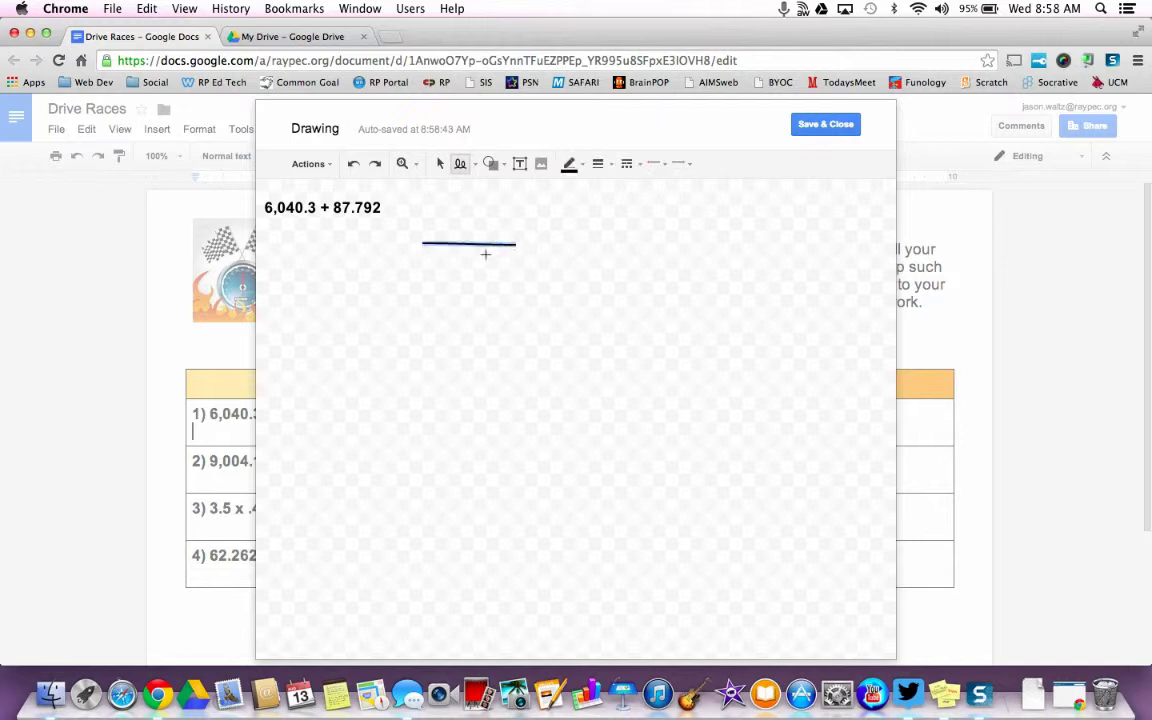
pyautogui.moveTo(422, 256); pyautogui.dragTo(447, 255)
pyautogui.moveTo(436, 268); pyautogui.dragTo(435, 264)
pyautogui.moveTo(448, 269); pyautogui.dragTo(448, 281)
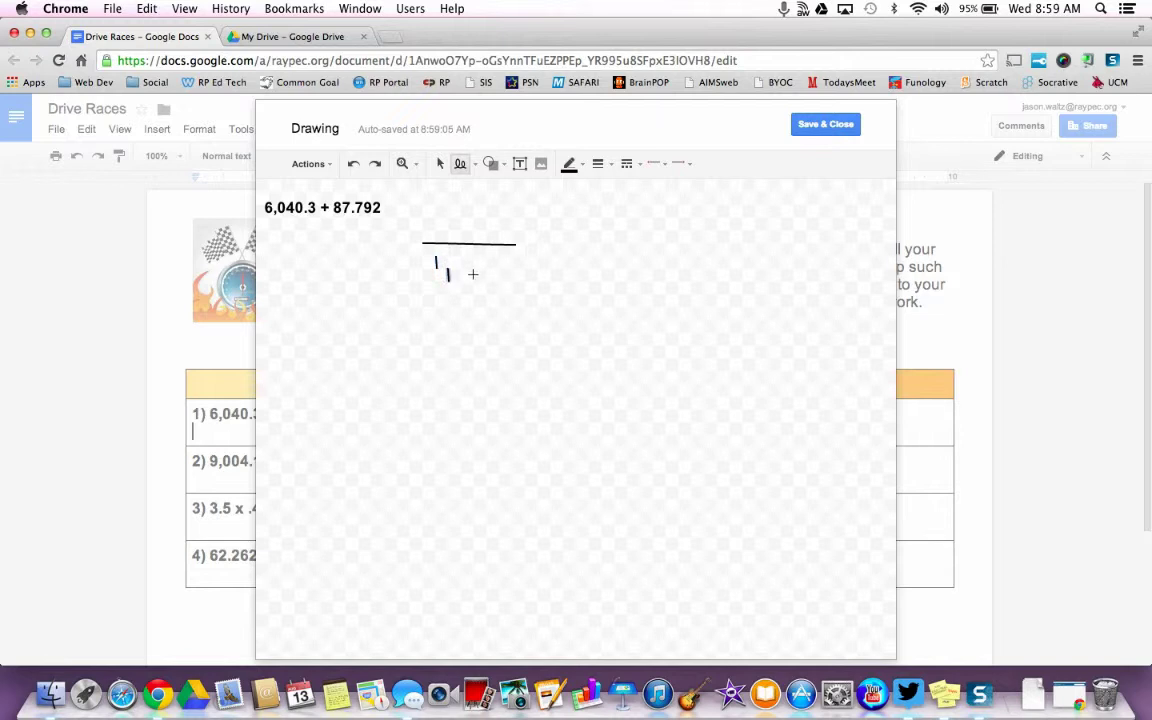
pyautogui.moveTo(473, 269); pyautogui.dragTo(473, 277)
pyautogui.press('super+z')
pyautogui.press('super+z')
pyautogui.press('super+z')
pyautogui.press('super+z')
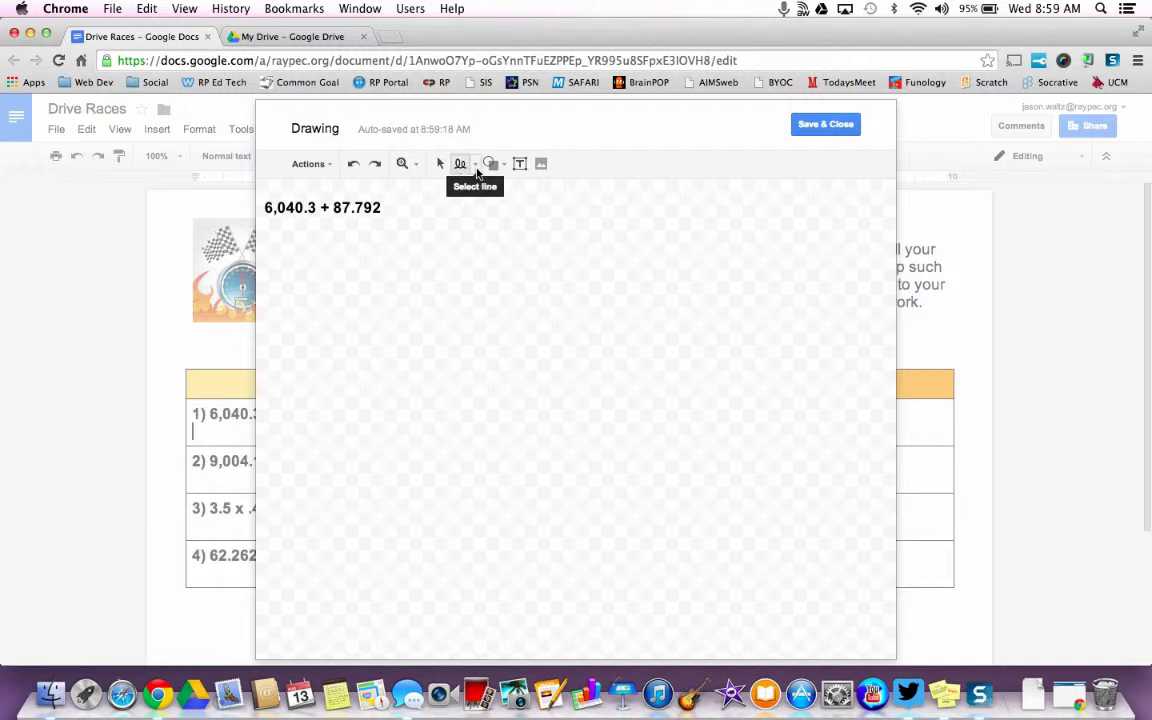
# - Handwrite 6,040.3 with Scribble below the typed expression, deleting and redrawing the digit 3
pyautogui.click(476, 172)
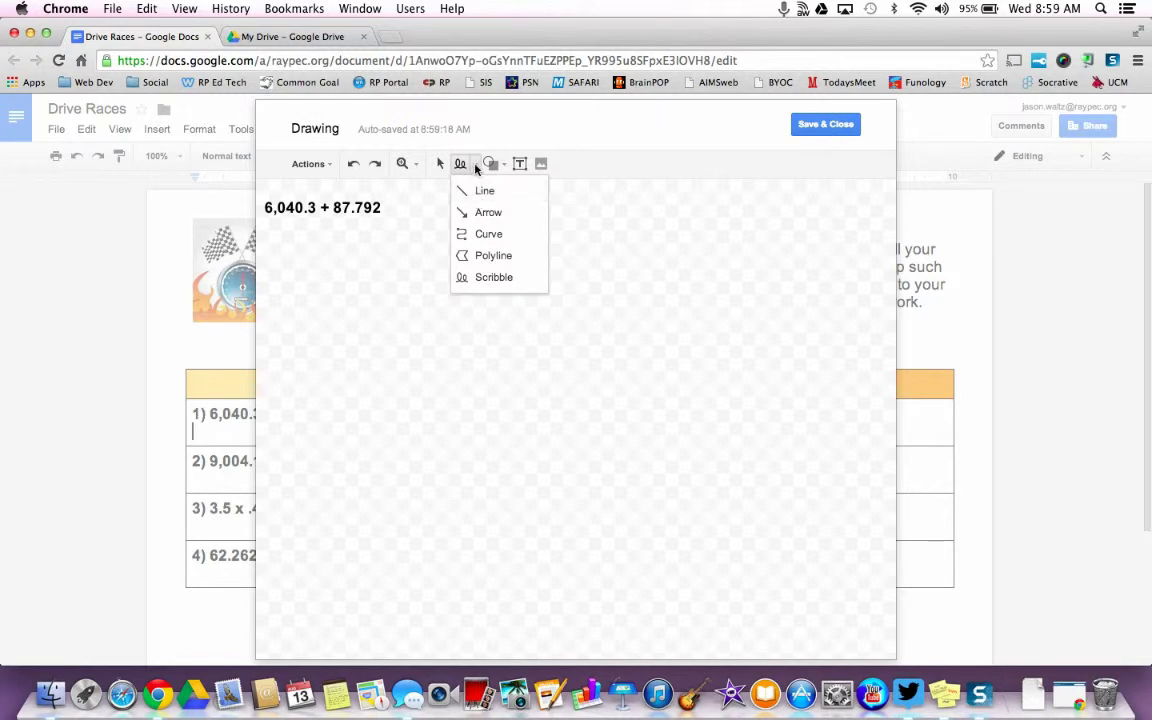
pyautogui.click(462, 163)
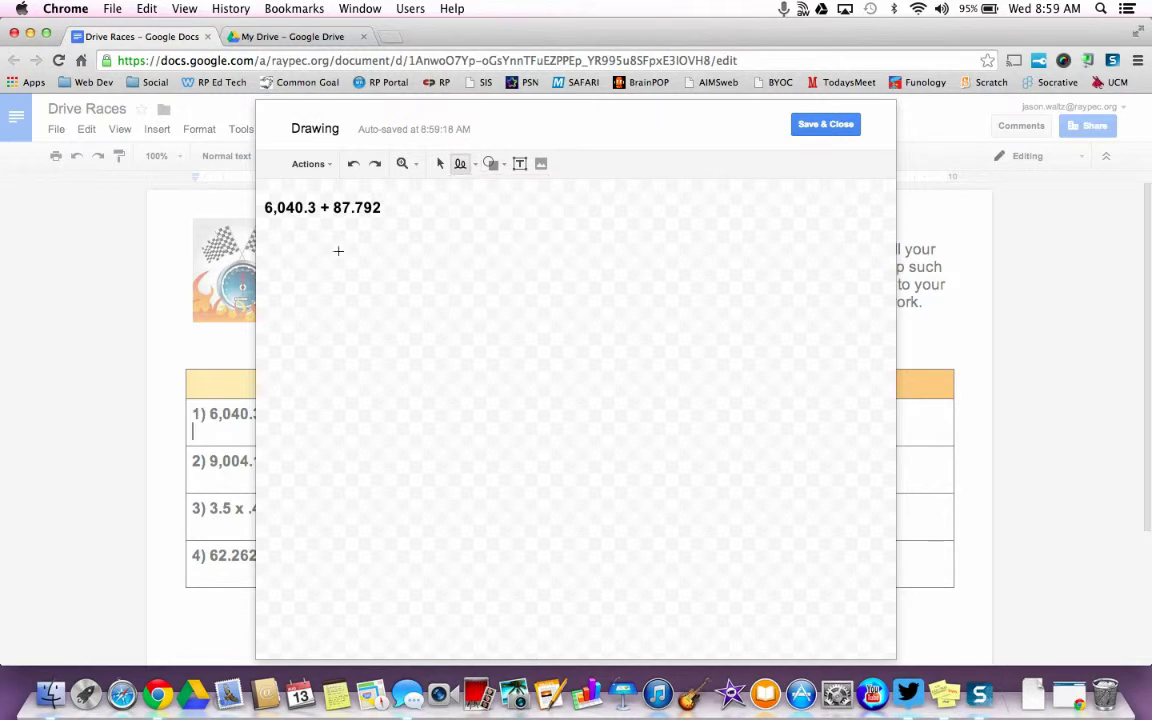
pyautogui.moveTo(323, 254)
pyautogui.mouseDown()
pyautogui.moveTo(308, 286)
pyautogui.moveTo(333, 286)
pyautogui.moveTo(324, 290)
pyautogui.moveTo(344, 305)
pyautogui.moveTo(359, 271)
pyautogui.moveTo(364, 292)
pyautogui.moveTo(387, 275)
pyautogui.moveTo(376, 259)
pyautogui.moveTo(415, 270)
pyautogui.moveTo(414, 295)
pyautogui.mouseUp()
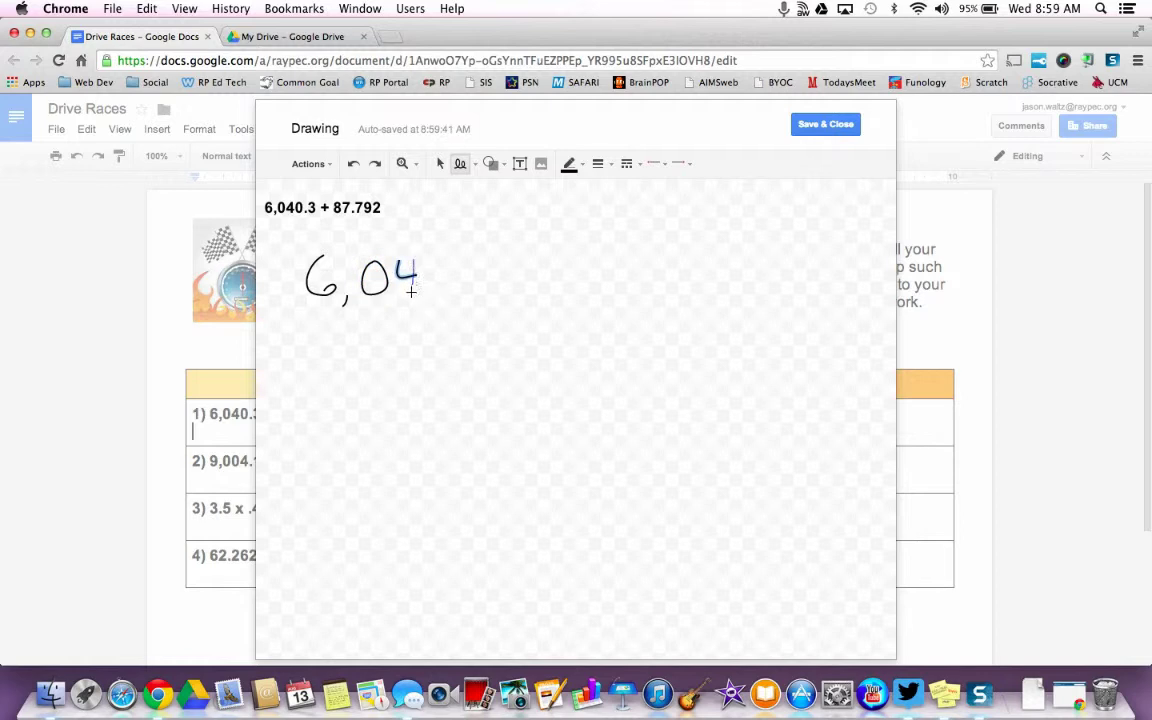
pyautogui.moveTo(440, 264)
pyautogui.mouseDown()
pyautogui.moveTo(432, 285)
pyautogui.moveTo(450, 290)
pyautogui.moveTo(441, 265)
pyautogui.mouseUp()
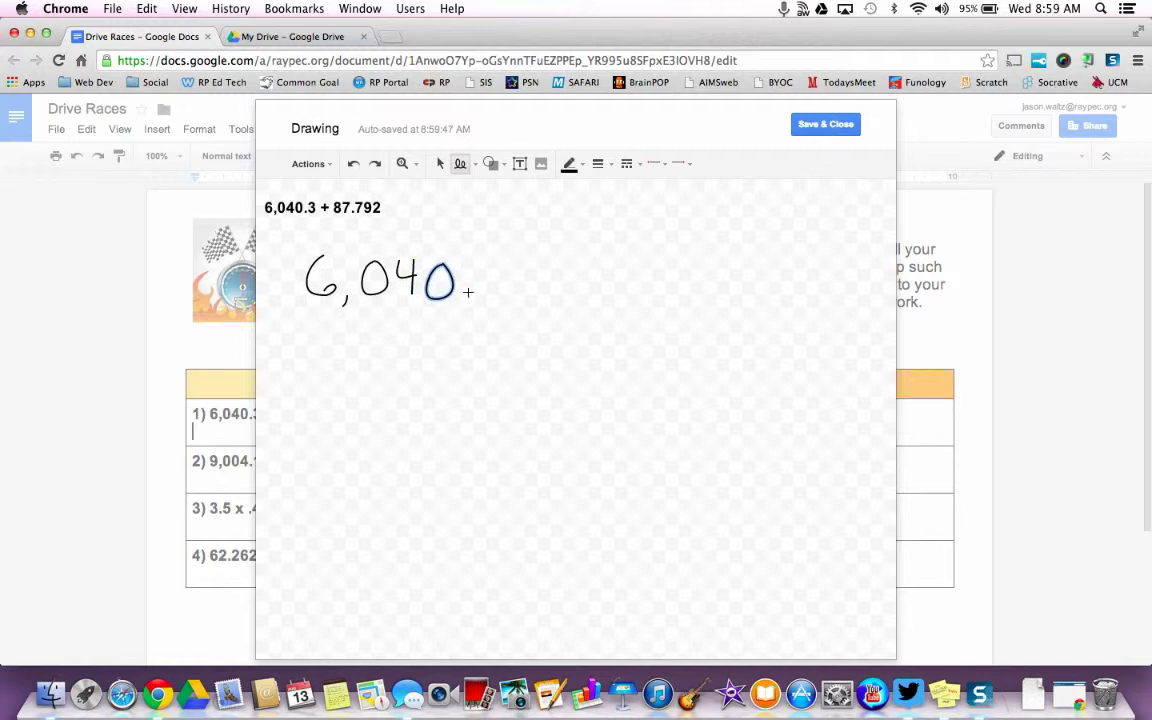
pyautogui.click(467, 291)
pyautogui.moveTo(490, 266); pyautogui.dragTo(493, 282)
pyautogui.moveTo(508, 283); pyautogui.dragTo(486, 296)
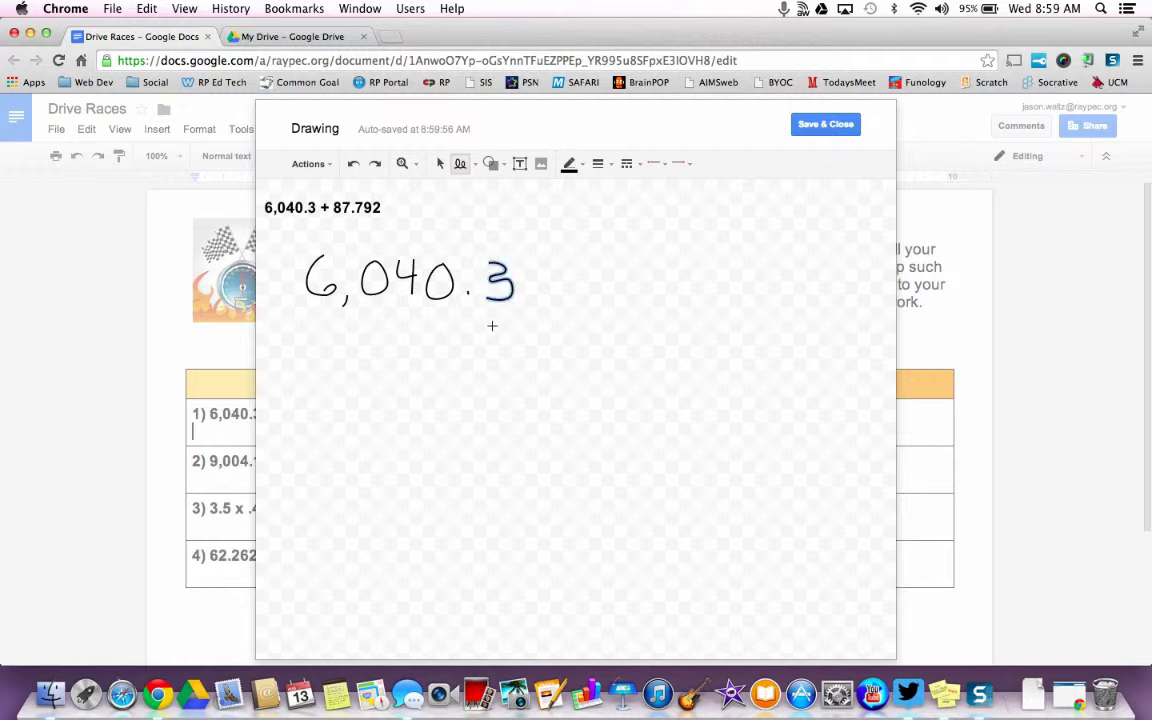
pyautogui.press('Delete')
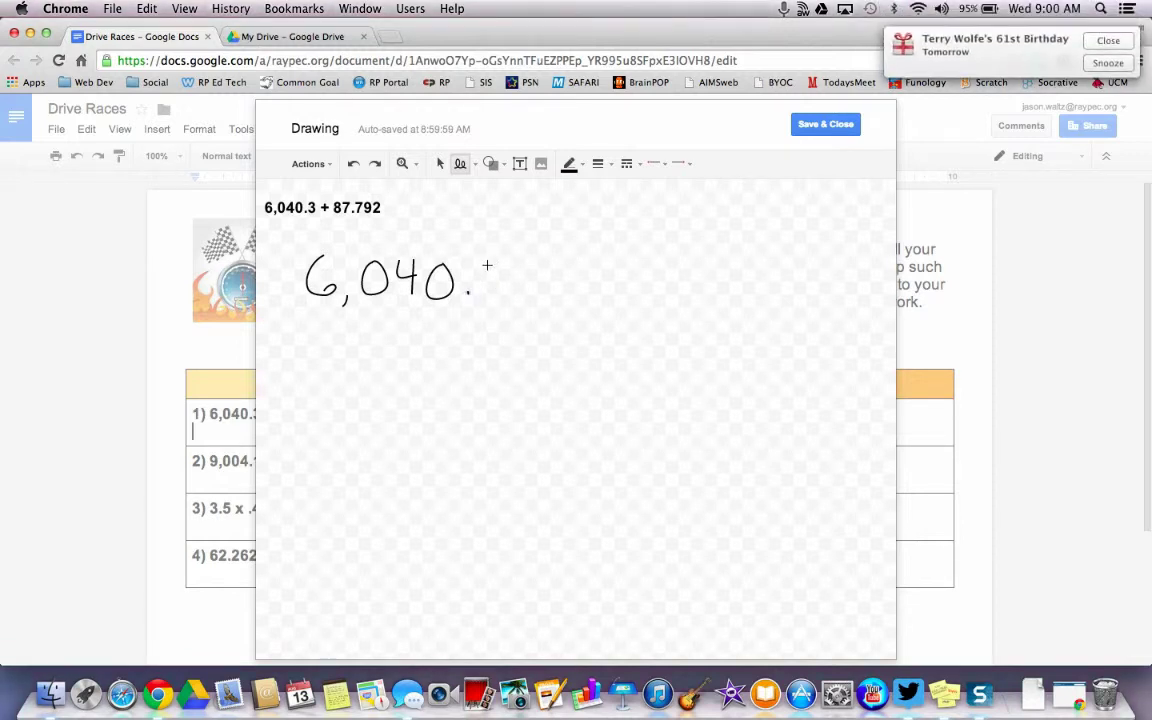
pyautogui.moveTo(489, 265)
pyautogui.mouseDown()
pyautogui.moveTo(508, 286)
pyautogui.moveTo(507, 298)
pyautogui.moveTo(490, 298)
pyautogui.mouseUp()
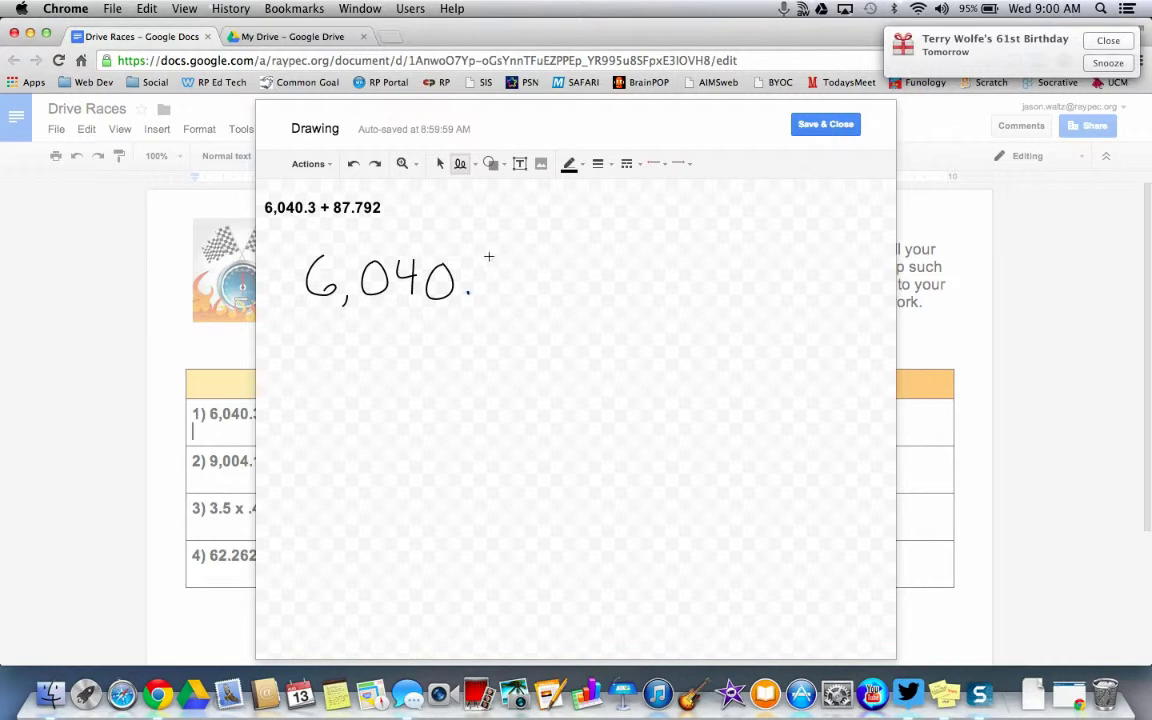
pyautogui.moveTo(498, 256)
pyautogui.mouseDown()
pyautogui.moveTo(508, 264)
pyautogui.moveTo(492, 293)
pyautogui.mouseUp()
# - Handwrite a plus sign and 87.792 beneath 6,040.3 with decimal points aligned, and draw the sum line under them
pyautogui.moveTo(285, 301); pyautogui.dragTo(285, 328)
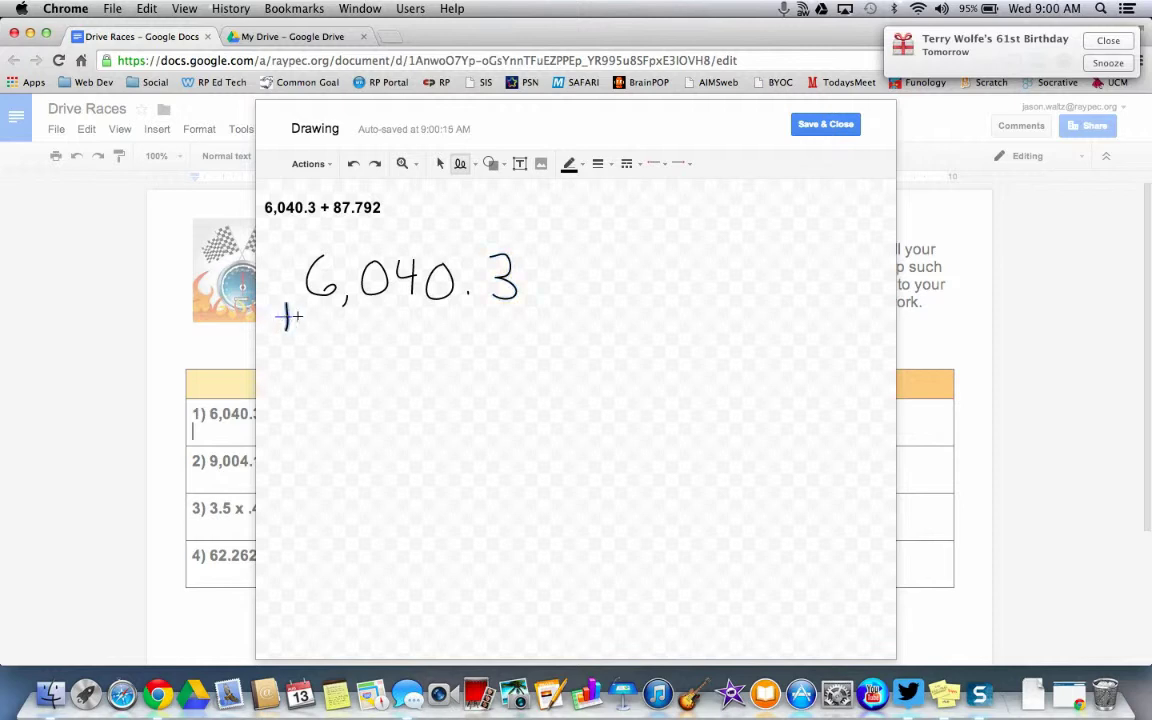
pyautogui.moveTo(297, 317); pyautogui.dragTo(298, 317)
pyautogui.moveTo(413, 311)
pyautogui.mouseDown()
pyautogui.moveTo(405, 352)
pyautogui.moveTo(413, 311)
pyautogui.moveTo(446, 310)
pyautogui.moveTo(437, 350)
pyautogui.mouseUp()
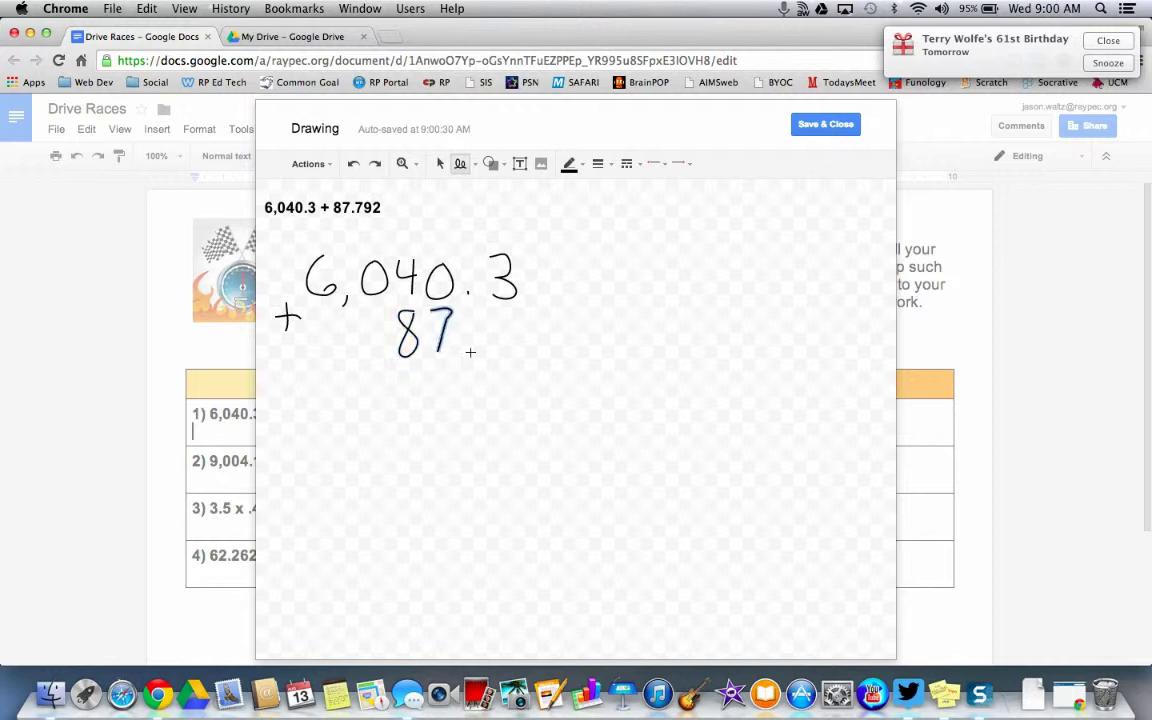
pyautogui.click(471, 350)
pyautogui.moveTo(492, 313); pyautogui.dragTo(497, 357)
pyautogui.moveTo(542, 316)
pyautogui.mouseDown()
pyautogui.moveTo(529, 322)
pyautogui.moveTo(541, 323)
pyautogui.moveTo(538, 352)
pyautogui.mouseUp()
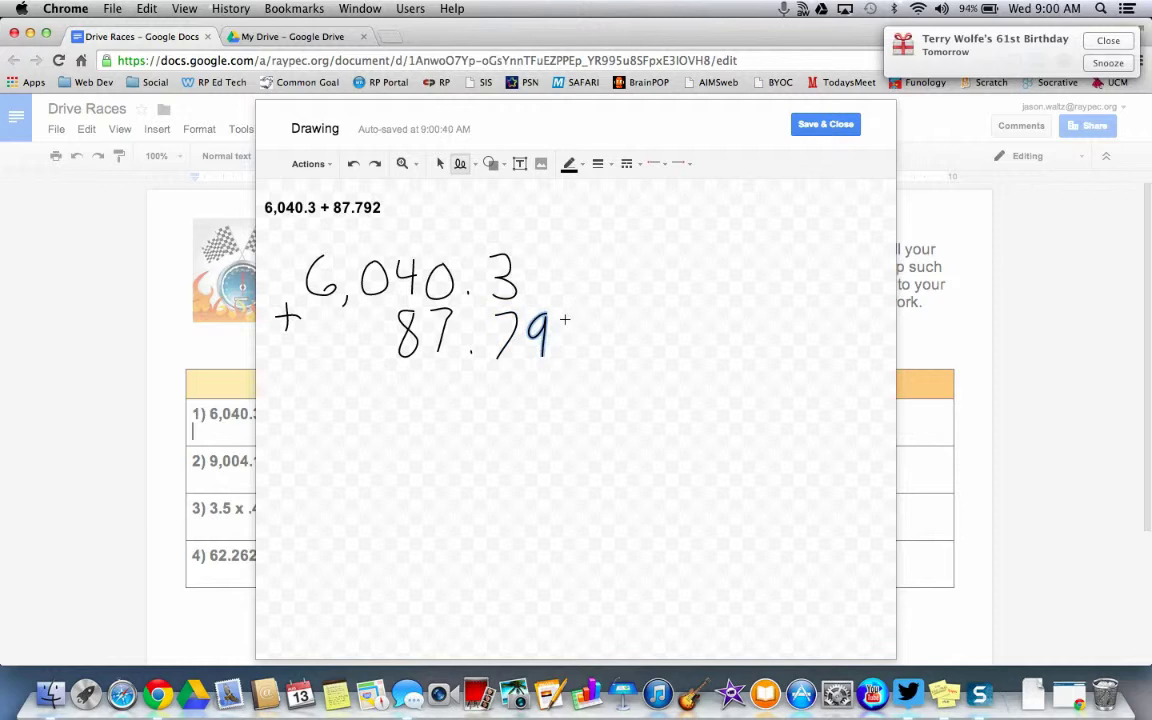
pyautogui.moveTo(562, 315)
pyautogui.mouseDown()
pyautogui.moveTo(589, 326)
pyautogui.moveTo(558, 348)
pyautogui.moveTo(587, 349)
pyautogui.mouseUp()
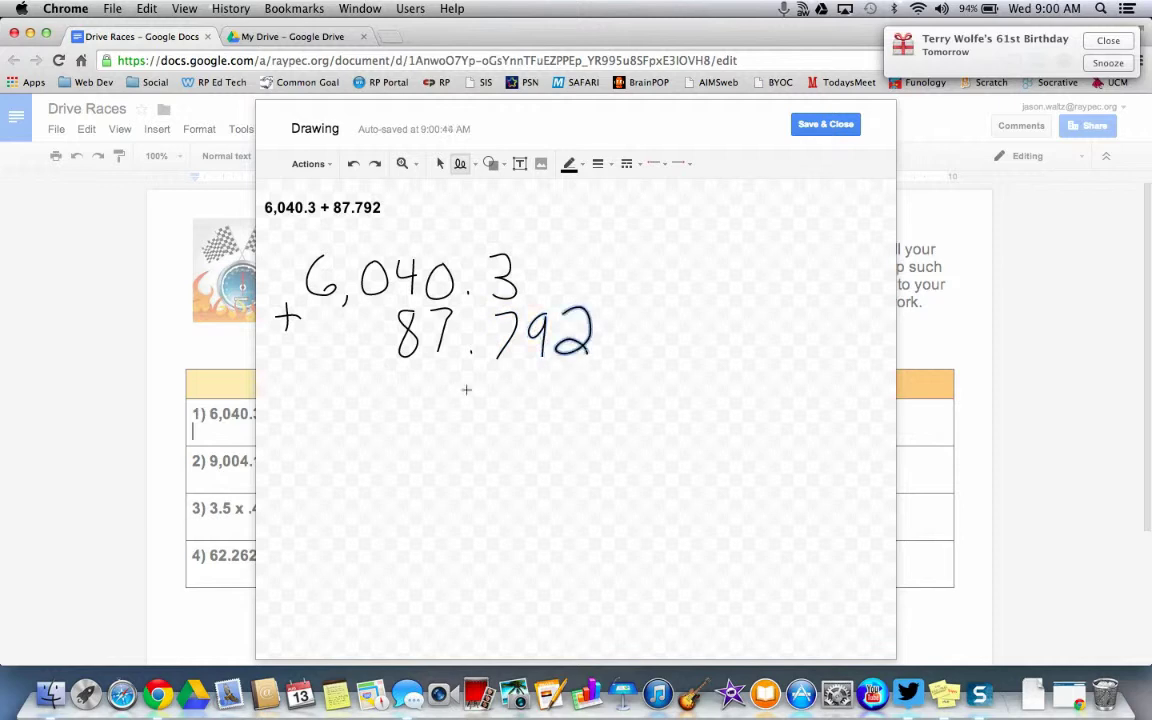
pyautogui.moveTo(271, 369); pyautogui.dragTo(614, 380)
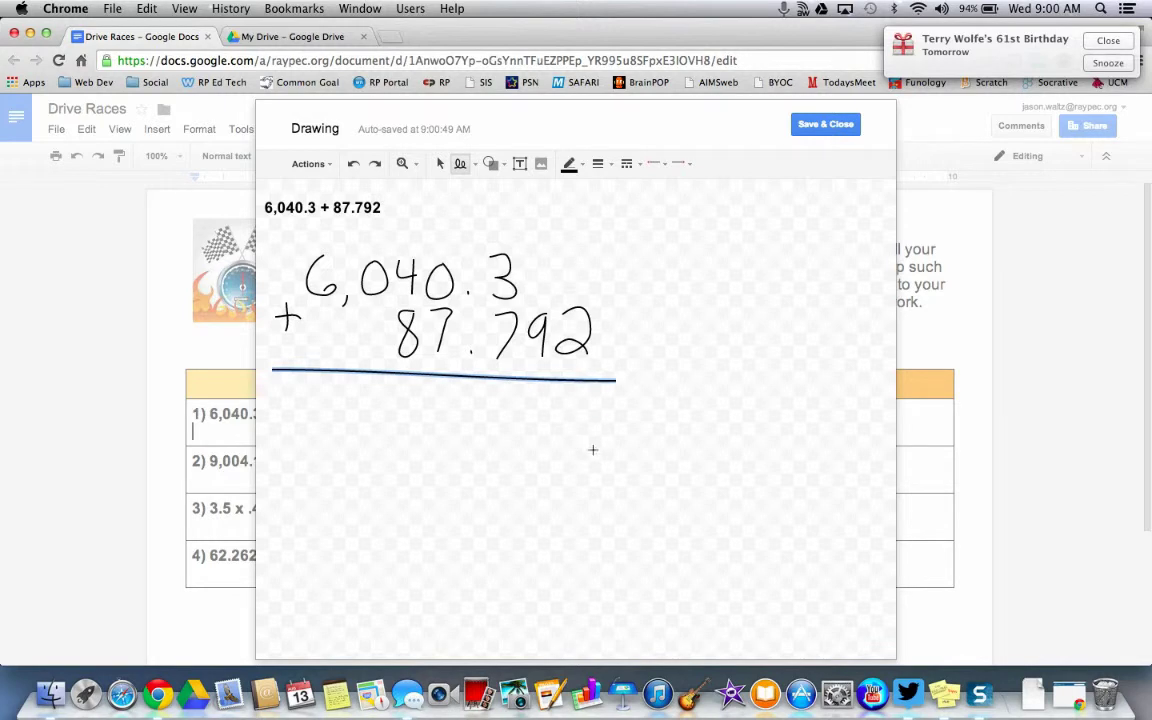
# - Save and close the drawing, and scale it down to less than half its width inside Player 1's first cell
pyautogui.click(825, 125)
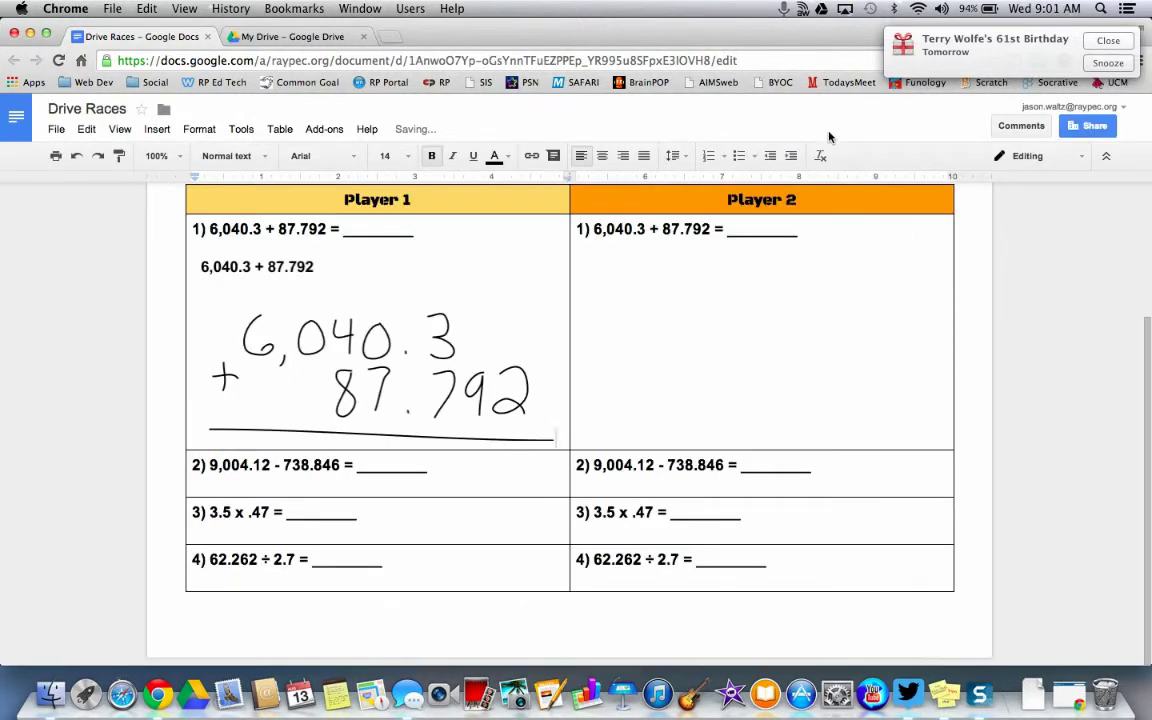
pyautogui.click(529, 428)
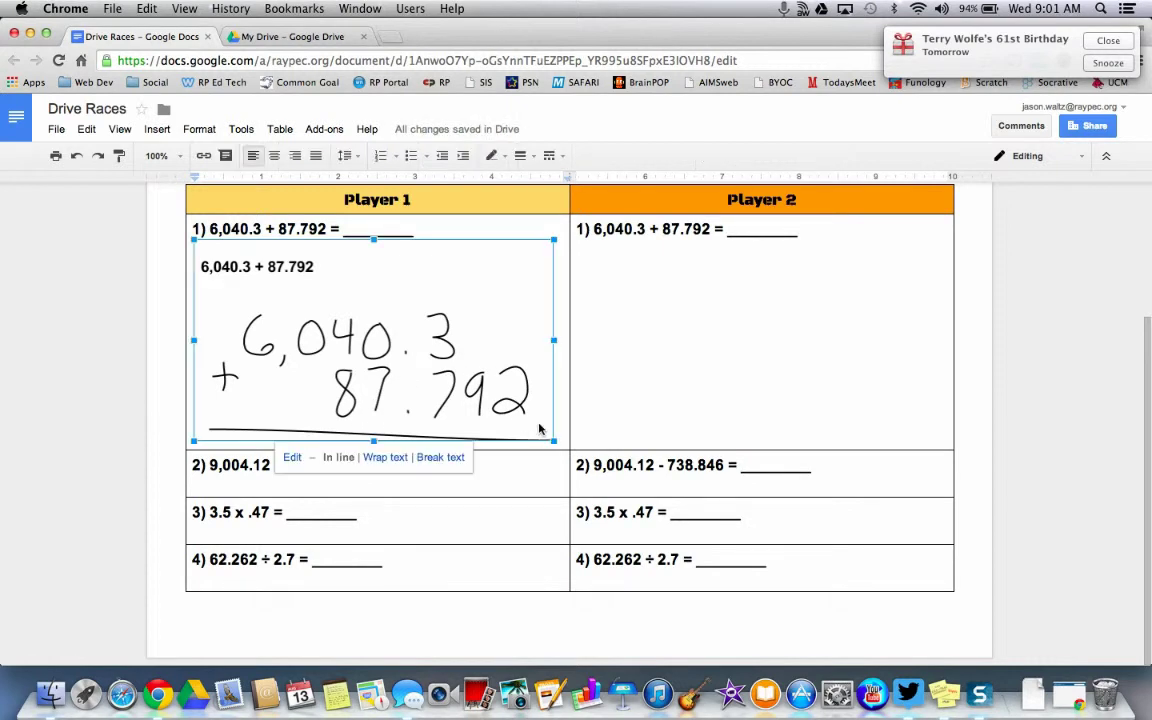
pyautogui.moveTo(555, 441)
pyautogui.mouseDown()
pyautogui.moveTo(522, 430)
pyautogui.moveTo(520, 400)
pyautogui.moveTo(349, 332)
pyautogui.mouseUp()
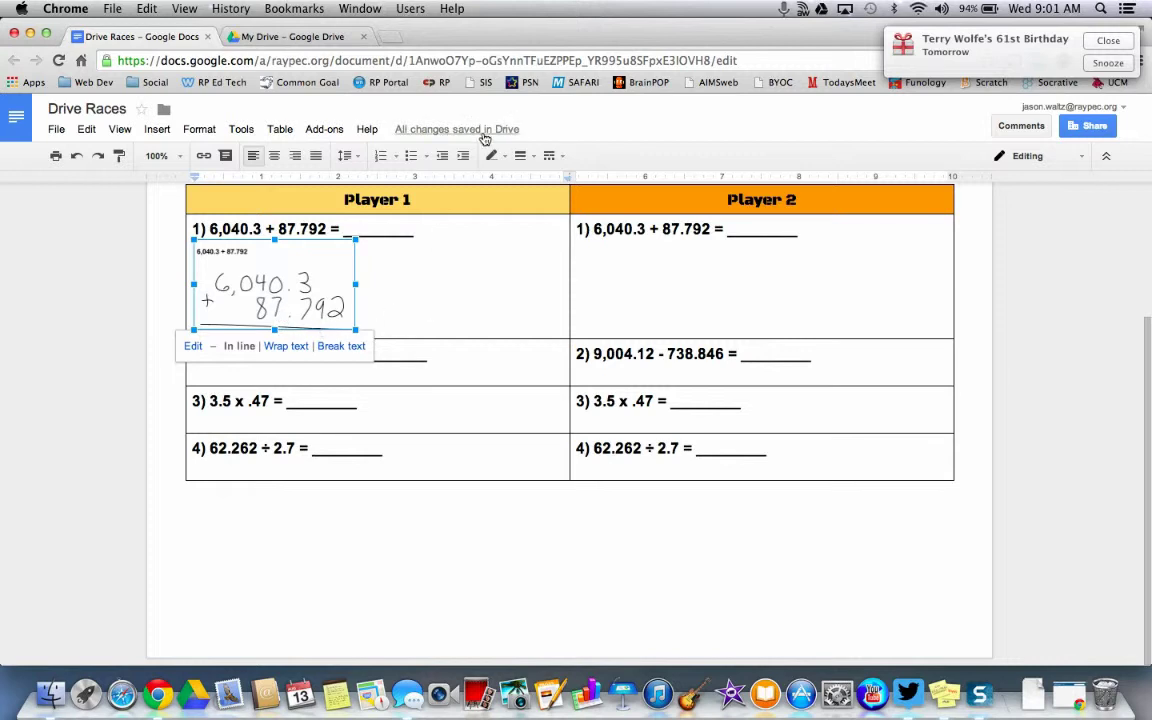
# - Try centre and right alignment on the inserted drawing and restore its left alignment
pyautogui.click(274, 156)
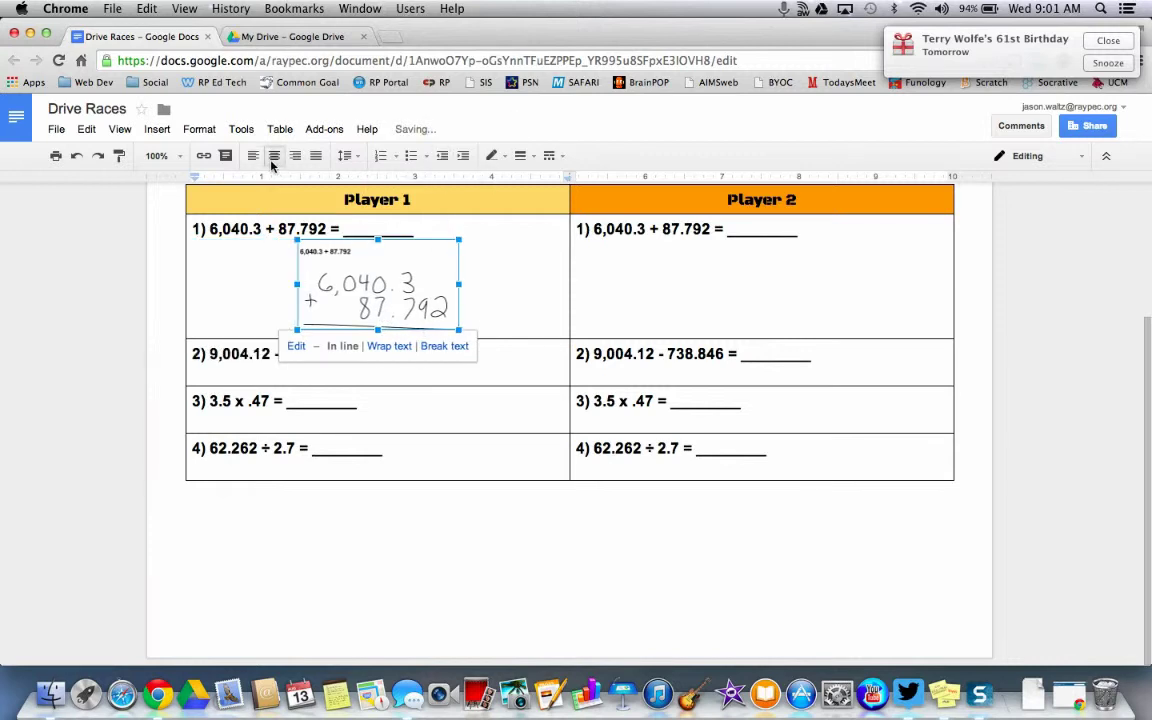
pyautogui.click(296, 157)
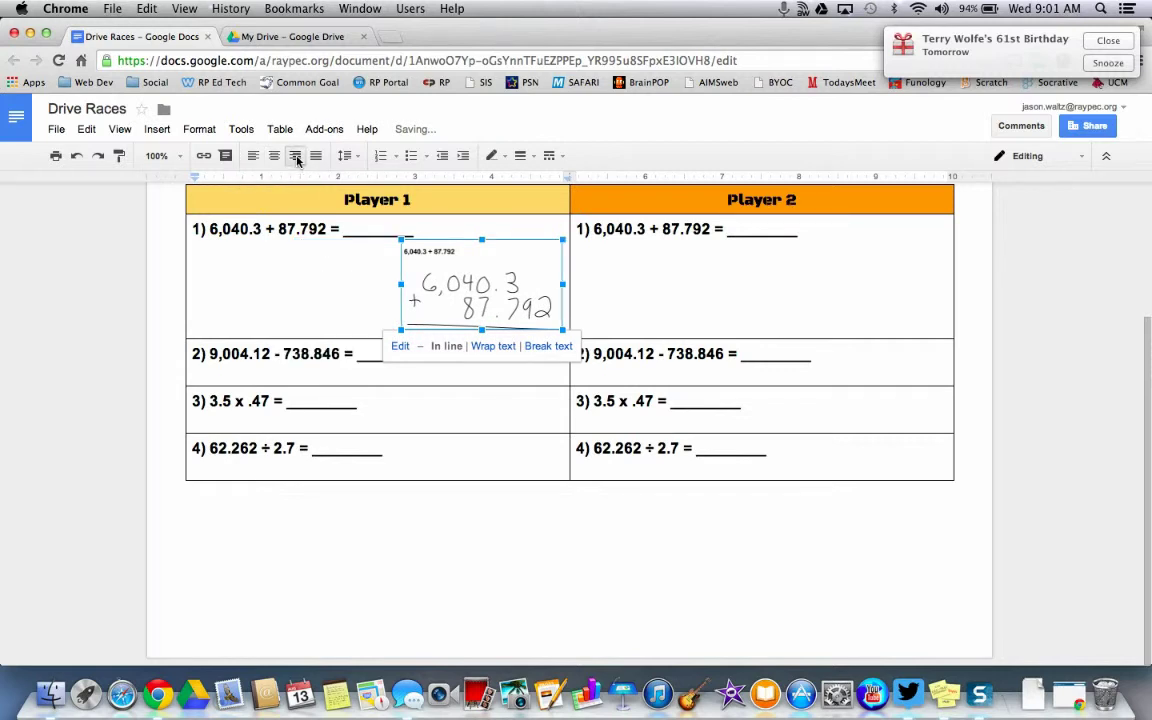
pyautogui.click(253, 156)
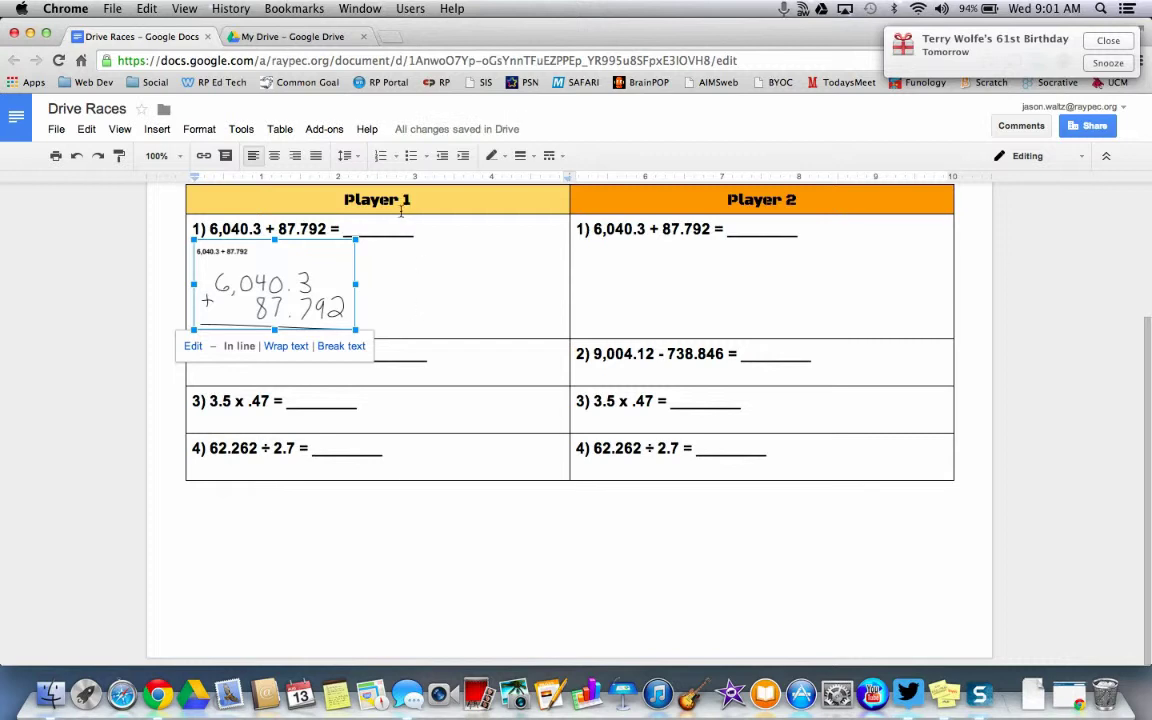
# - Switch to Google Drive and search the files for .pdf
pyautogui.click(272, 44)
pyautogui.click(225, 119)
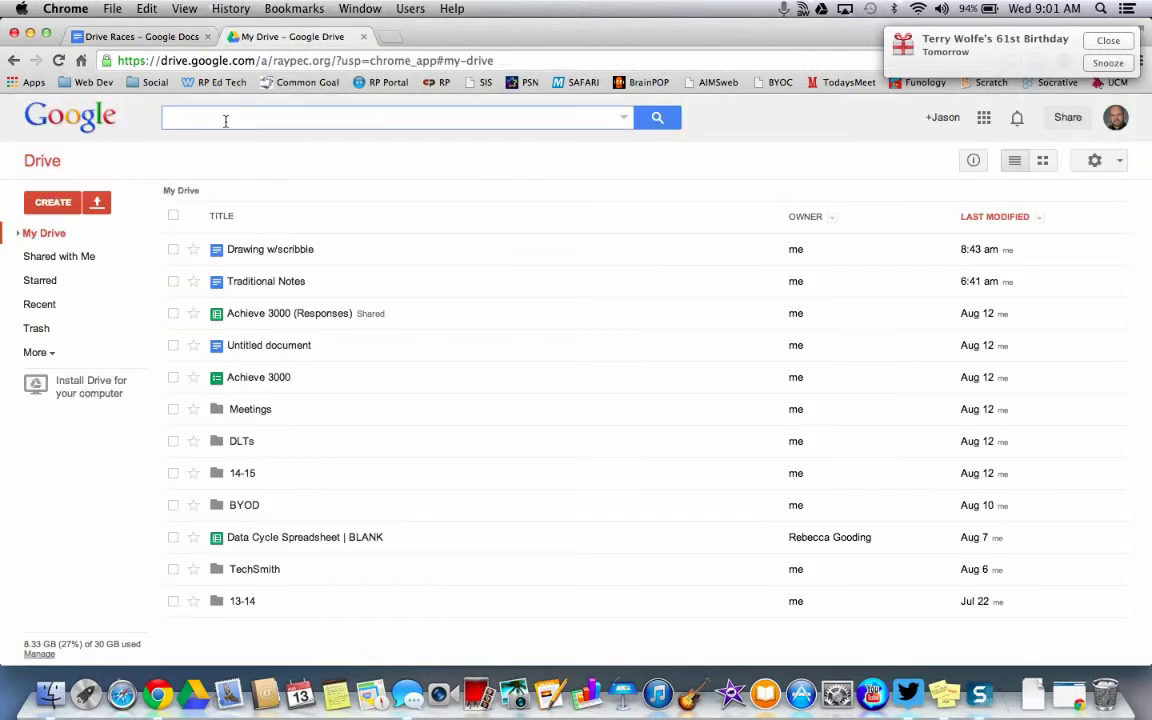
pyautogui.write('.pdf')
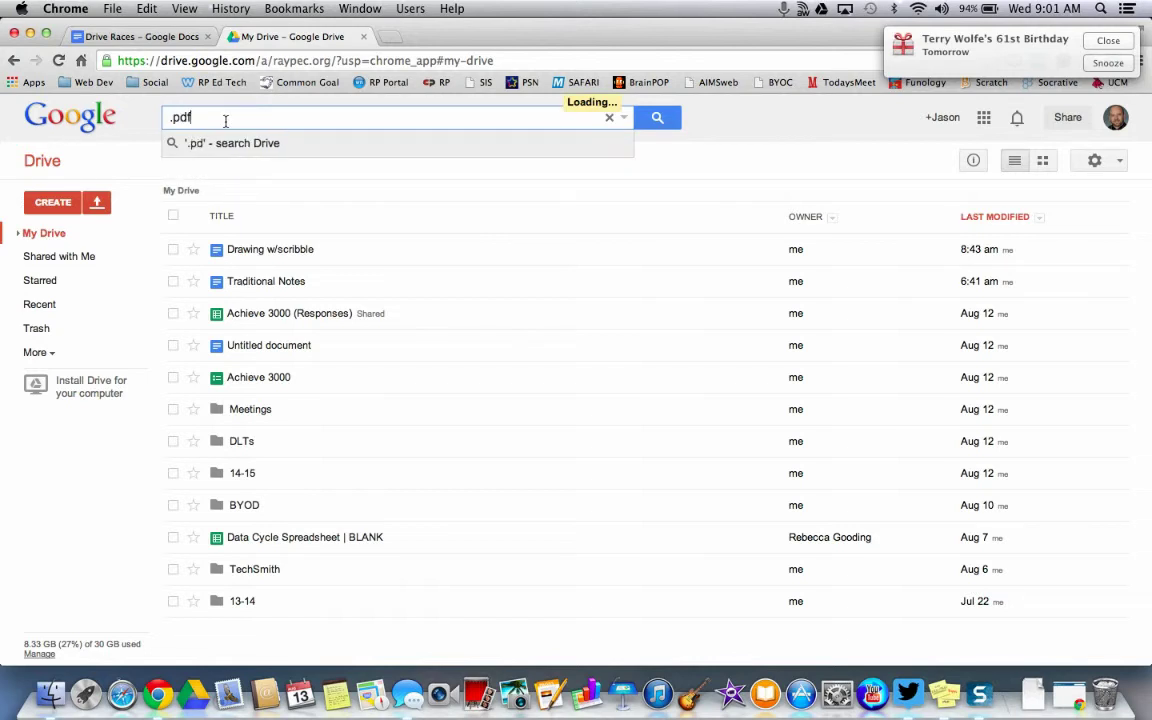
pyautogui.press('Return')
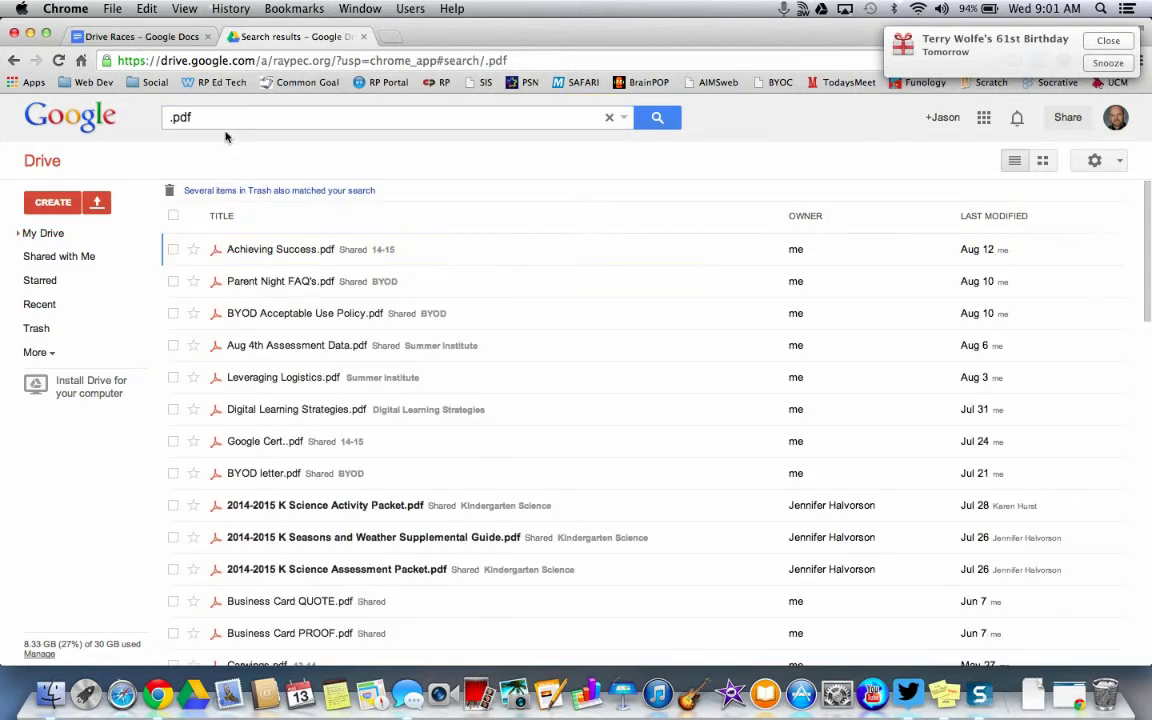
# - Find the Multiply Fractions.pdf worksheet in the search results and open it in its own browser tab
pyautogui.scroll(-20, 297, 382)
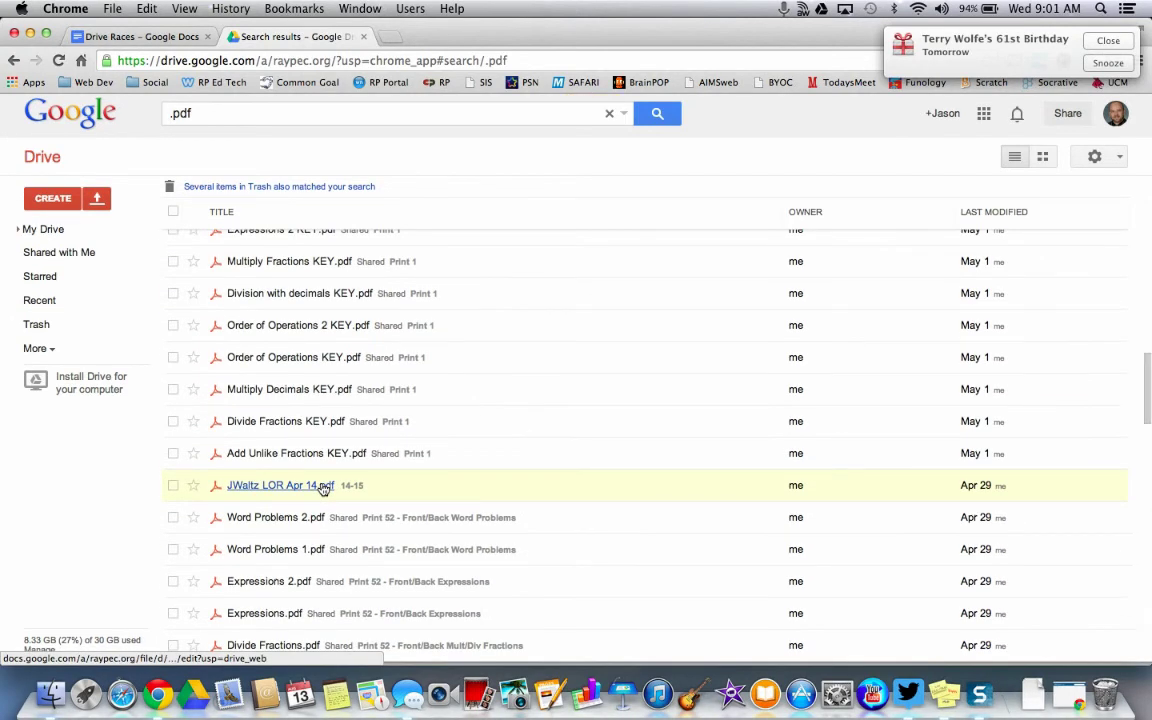
pyautogui.scroll(1, 362, 428)
pyautogui.scroll(-5, 361, 428)
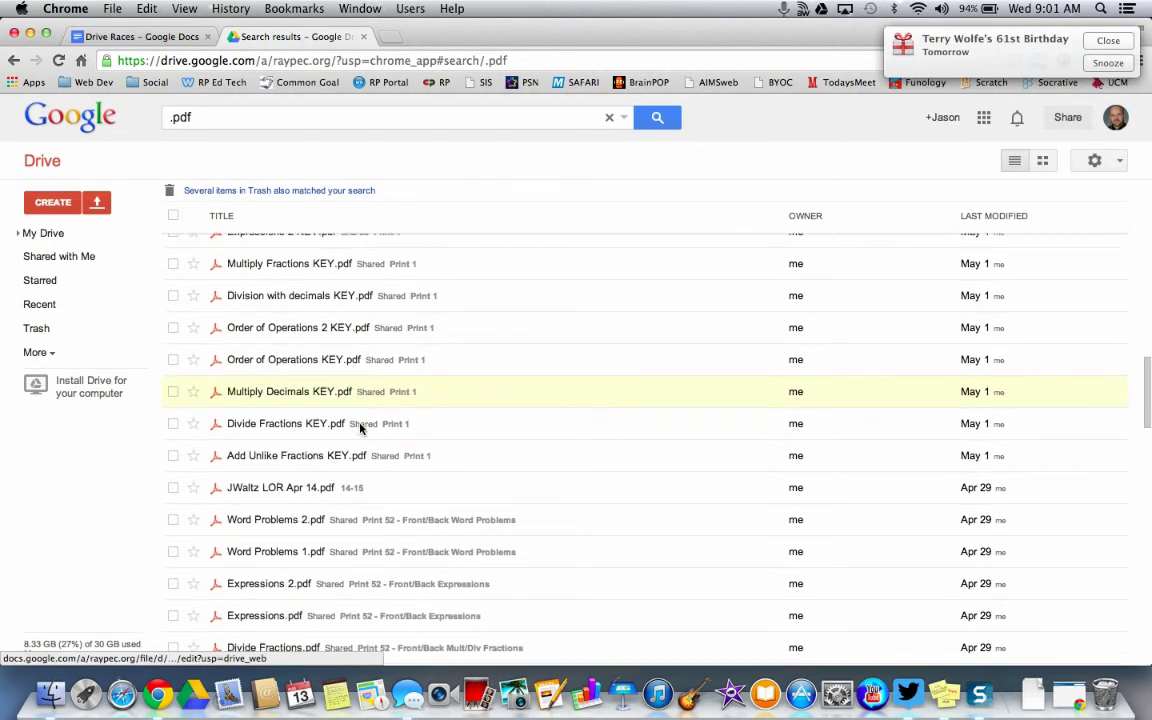
pyautogui.scroll(-2, 361, 428)
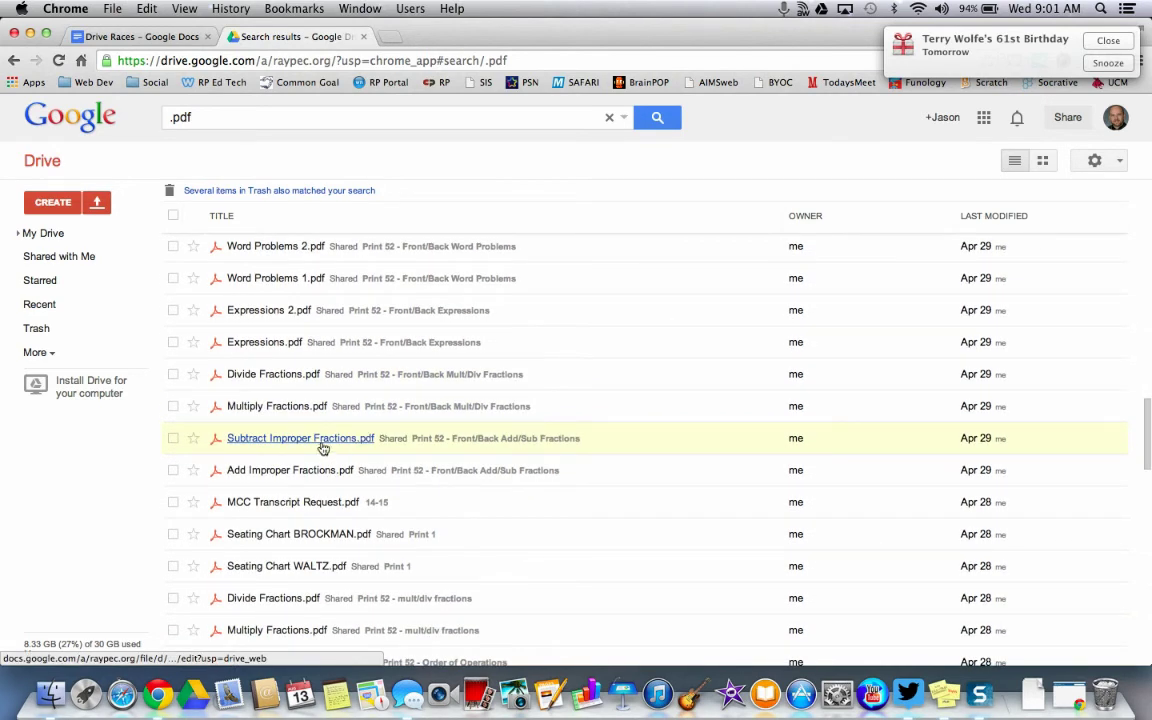
pyautogui.click(268, 410)
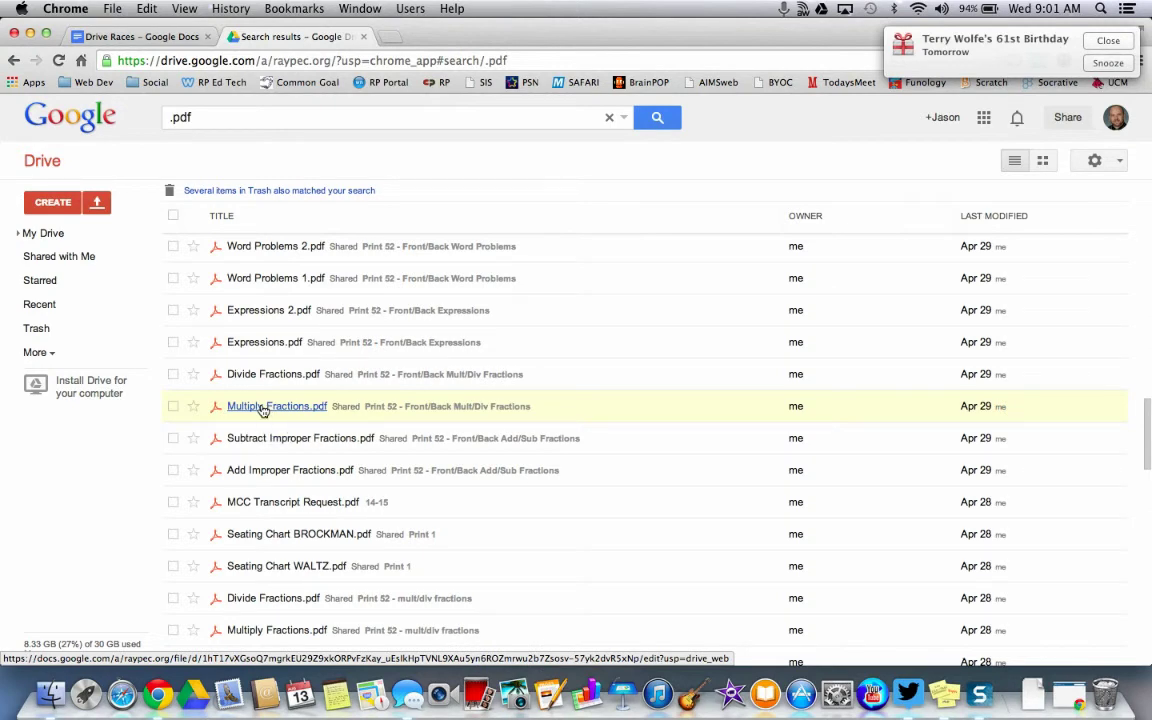
pyautogui.click(263, 408)
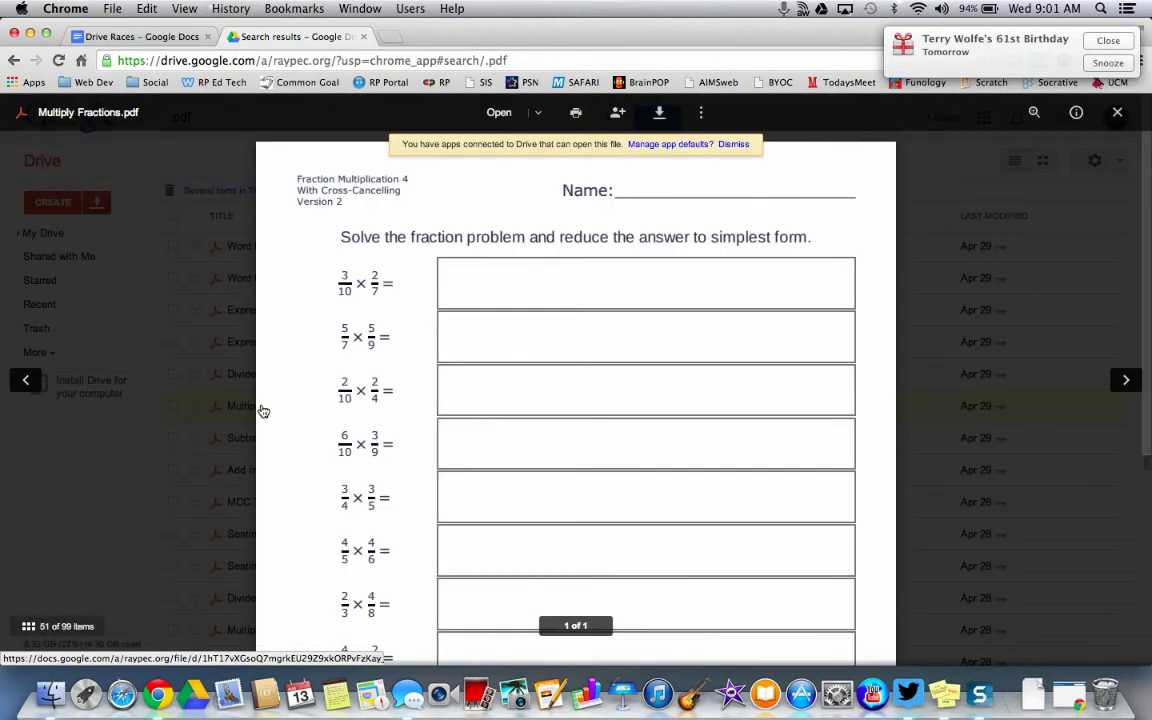
pyautogui.click(499, 114)
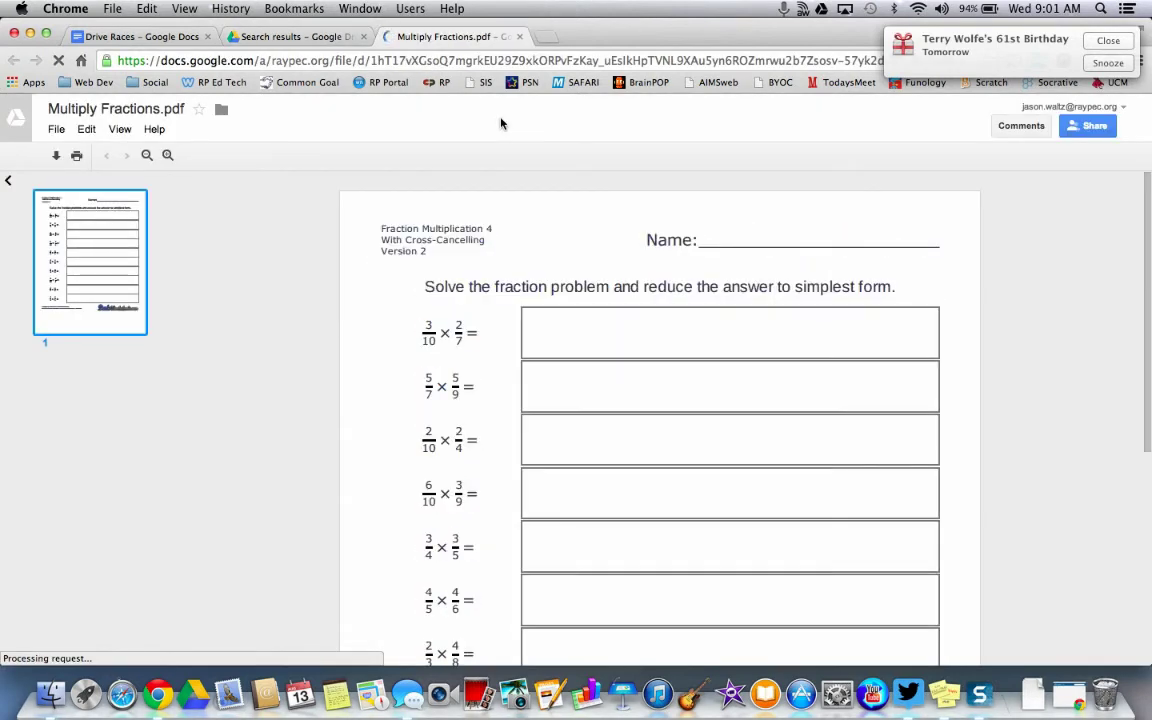
# - Copy the fraction multiplication worksheet page as an image
pyautogui.rightClick(364, 236)
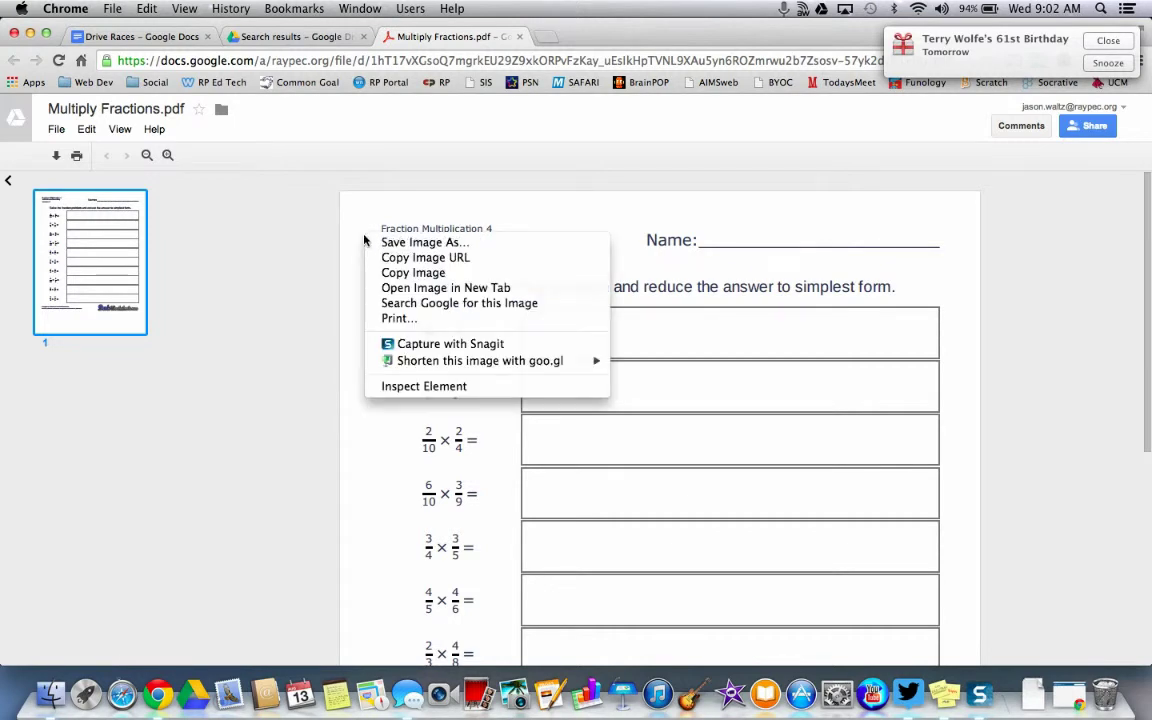
pyautogui.rightClick(730, 424)
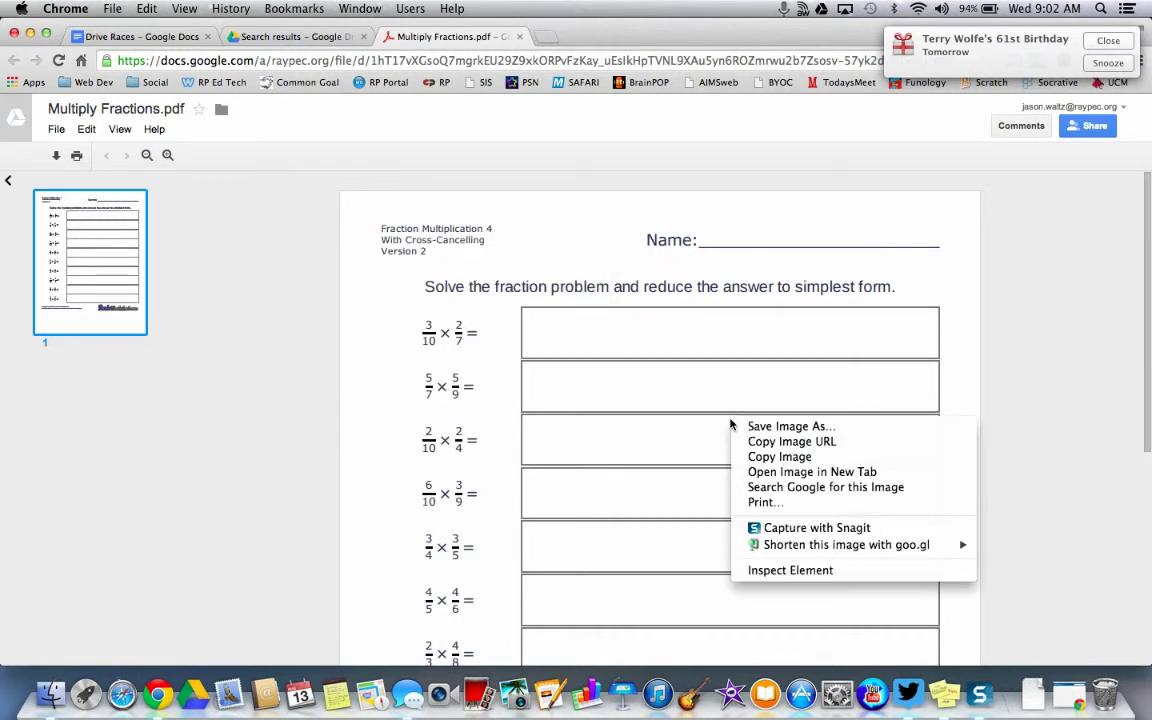
pyautogui.rightClick(390, 420)
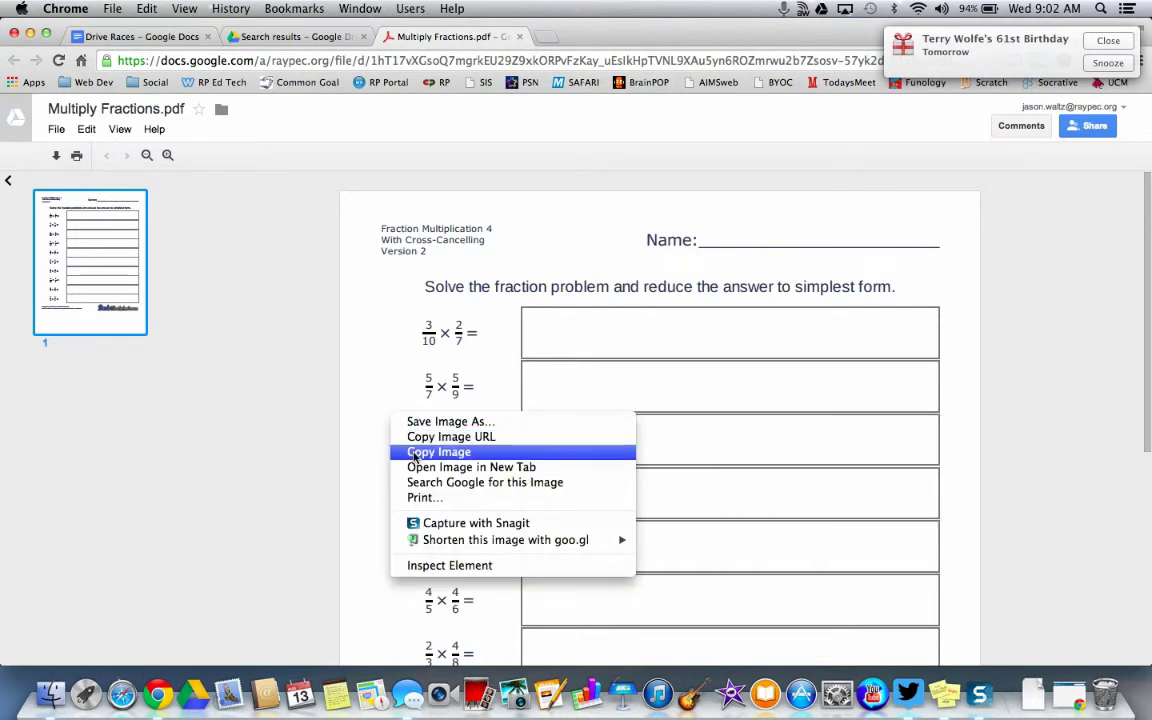
pyautogui.click(415, 455)
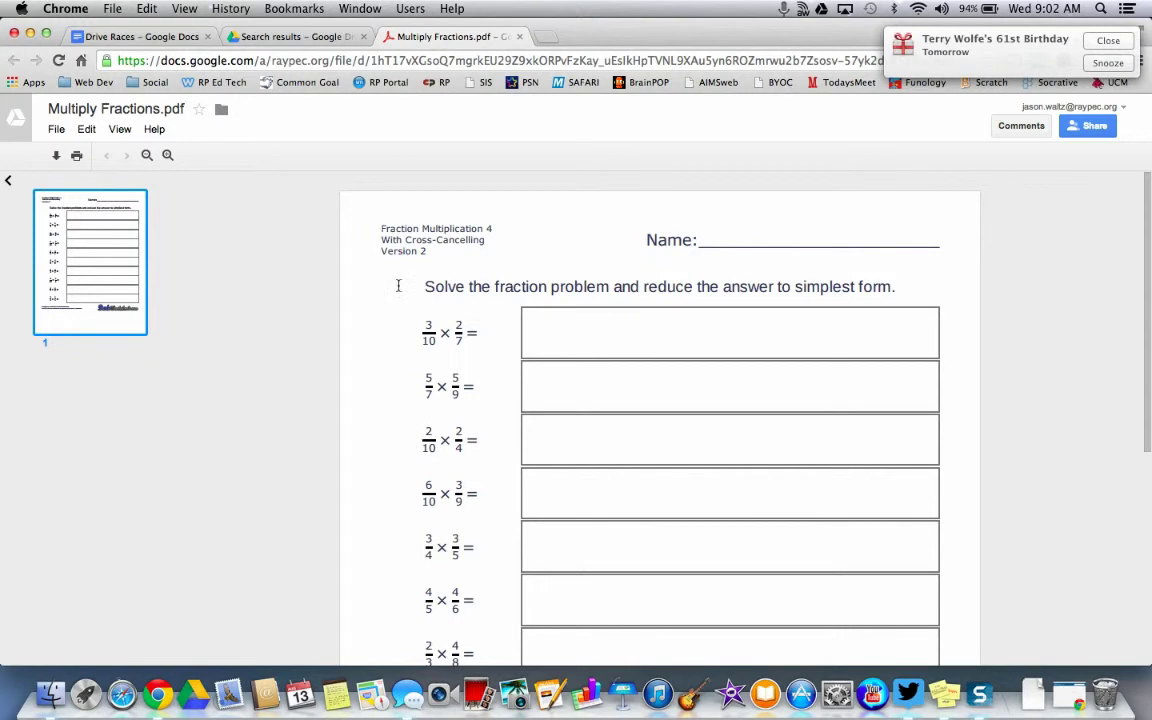
# - Create a new Google Drawing from Drive and paste the copied worksheet image onto its canvas
pyautogui.click(17, 118)
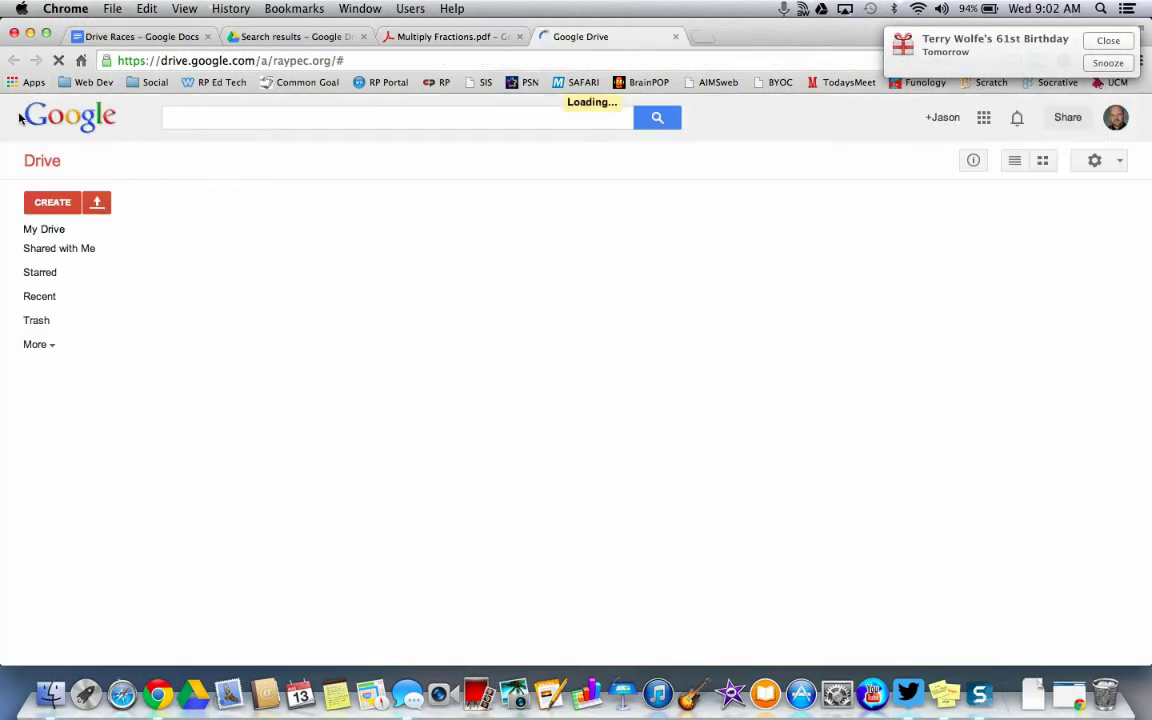
pyautogui.click(48, 202)
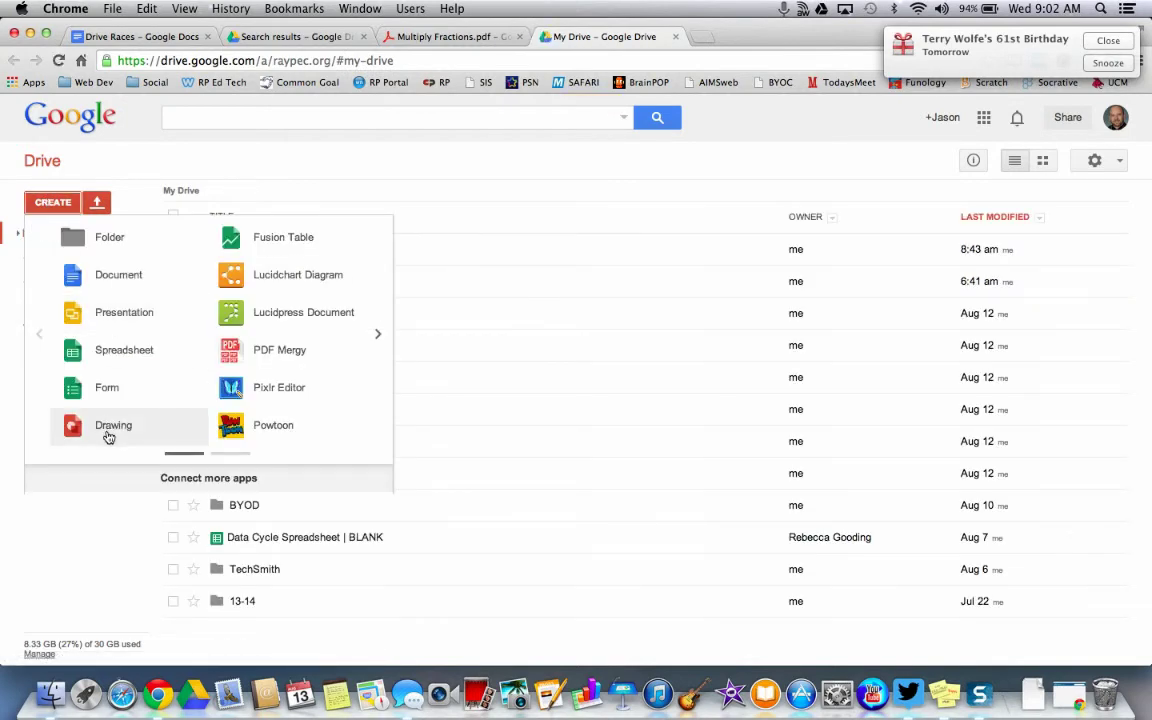
pyautogui.click(92, 360)
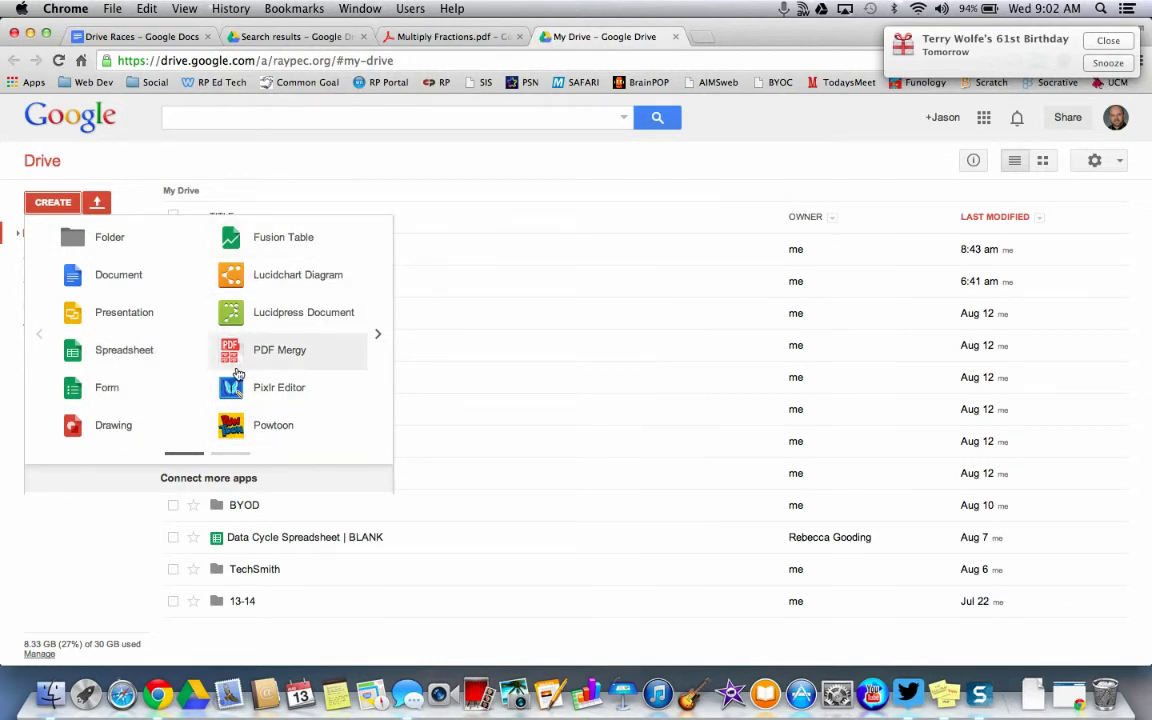
pyautogui.click(105, 434)
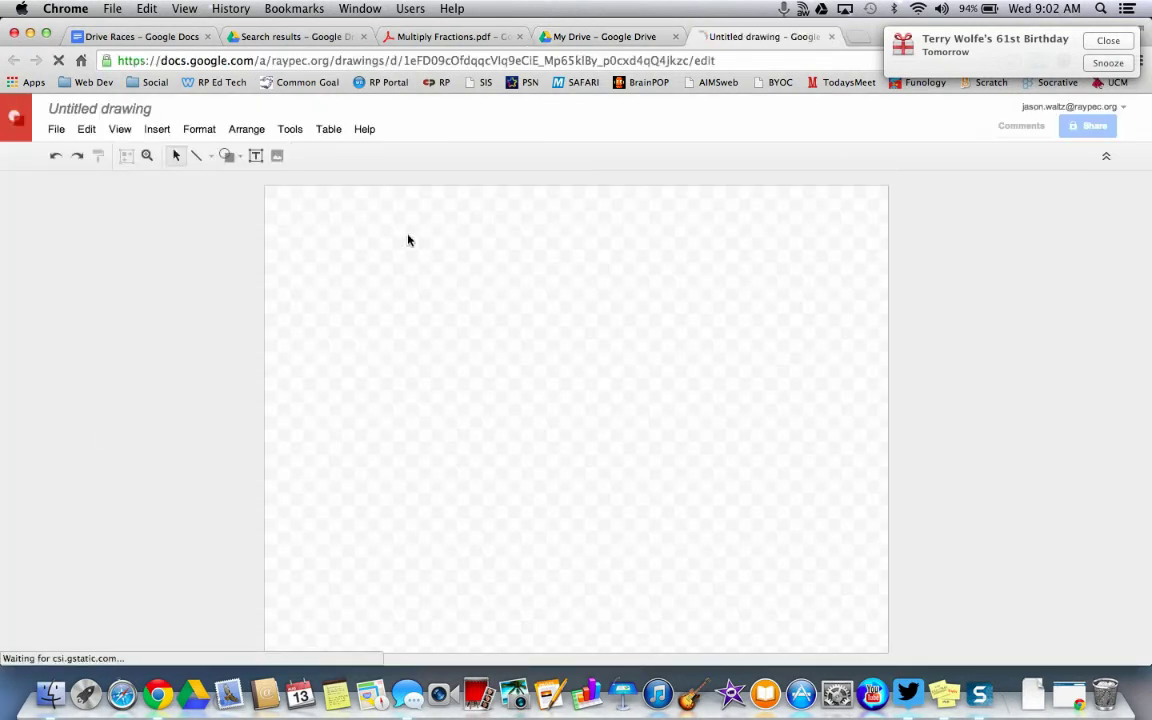
pyautogui.rightClick(275, 200)
pyautogui.click(303, 262)
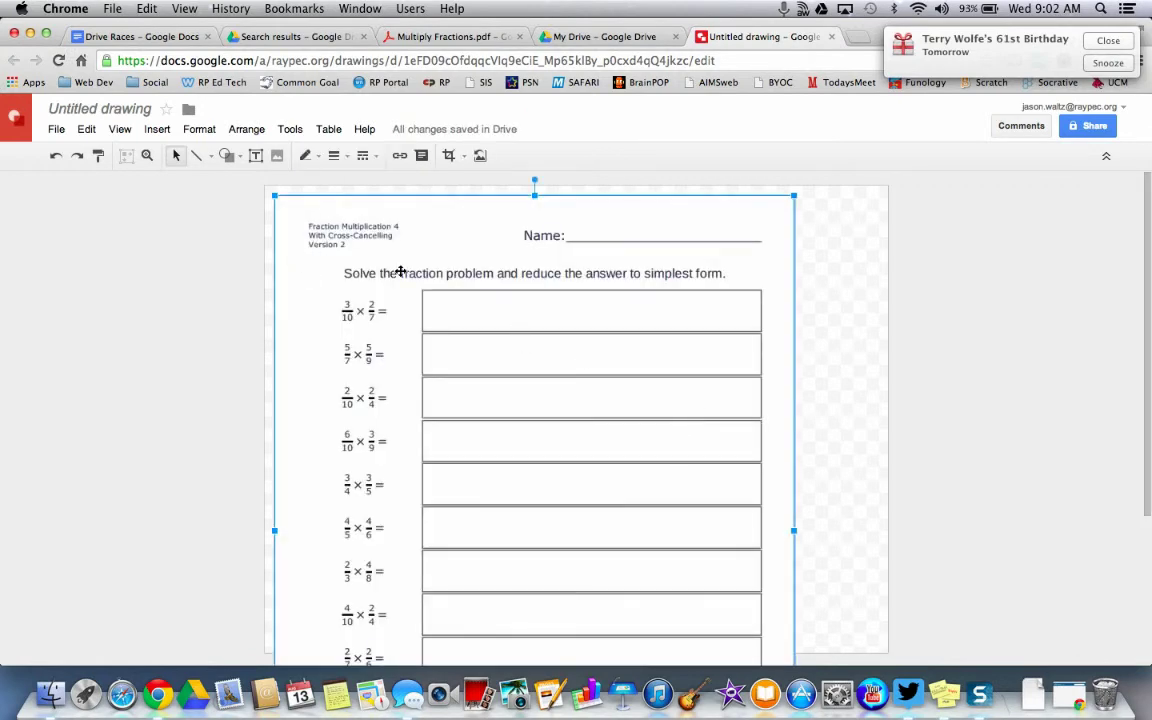
# - Align the worksheet image with the canvas's upper-left corner and resize the canvas to match the worksheet's edges
pyautogui.moveTo(390, 260); pyautogui.dragTo(380, 250)
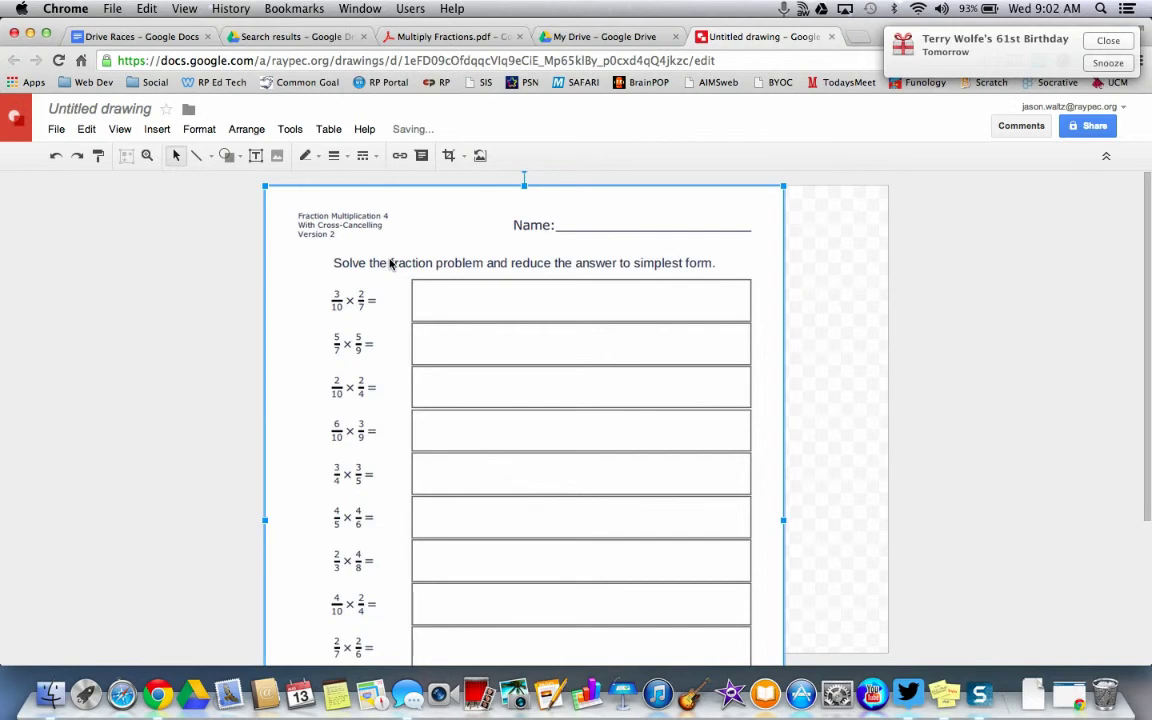
pyautogui.click(951, 419)
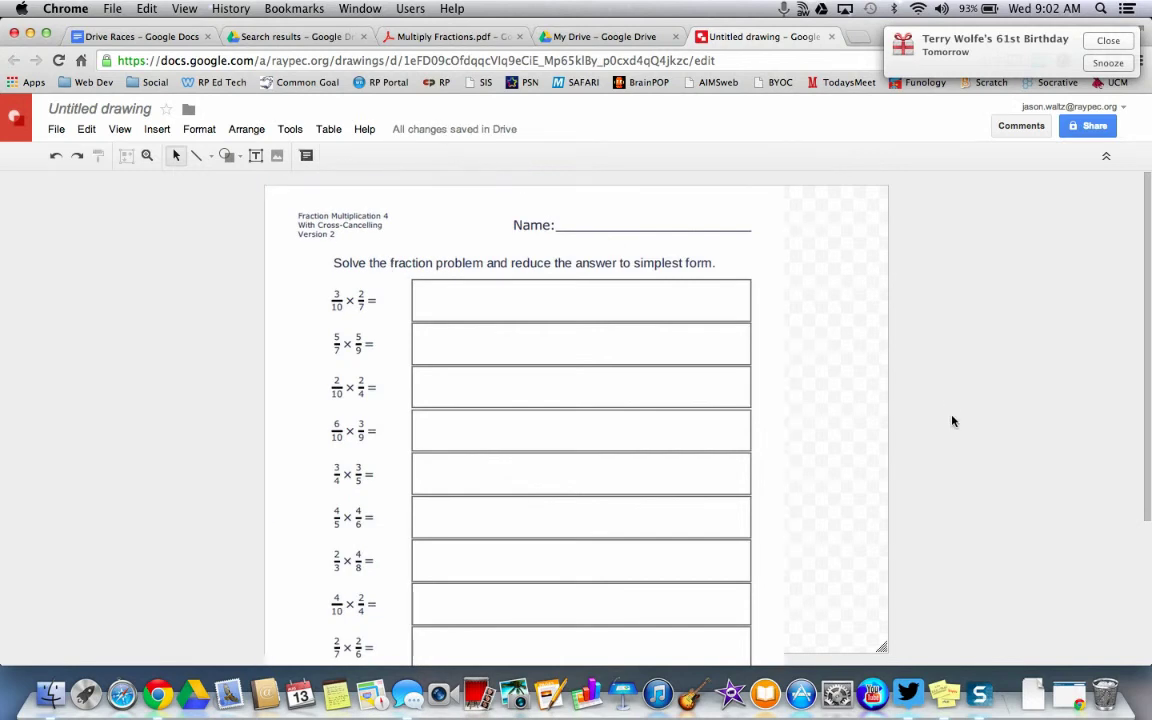
pyautogui.scroll(-3, 951, 419)
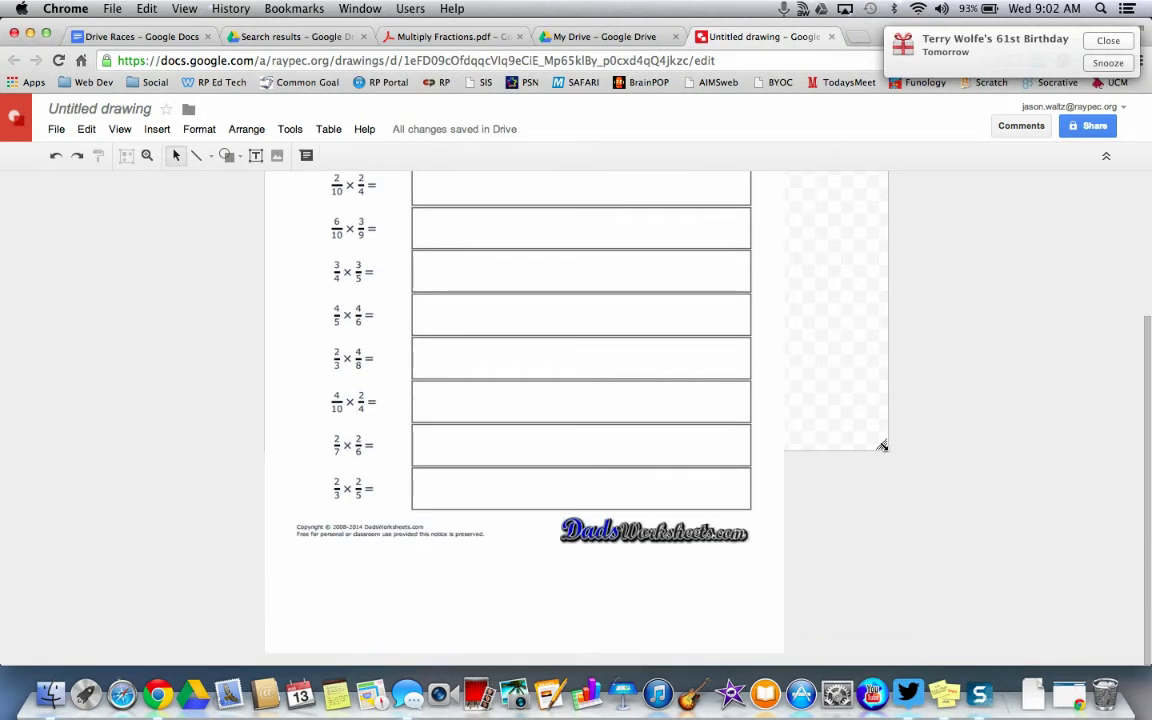
pyautogui.moveTo(885, 448)
pyautogui.mouseDown()
pyautogui.moveTo(869, 483)
pyautogui.moveTo(880, 548)
pyautogui.moveTo(823, 633)
pyautogui.moveTo(786, 656)
pyautogui.mouseUp()
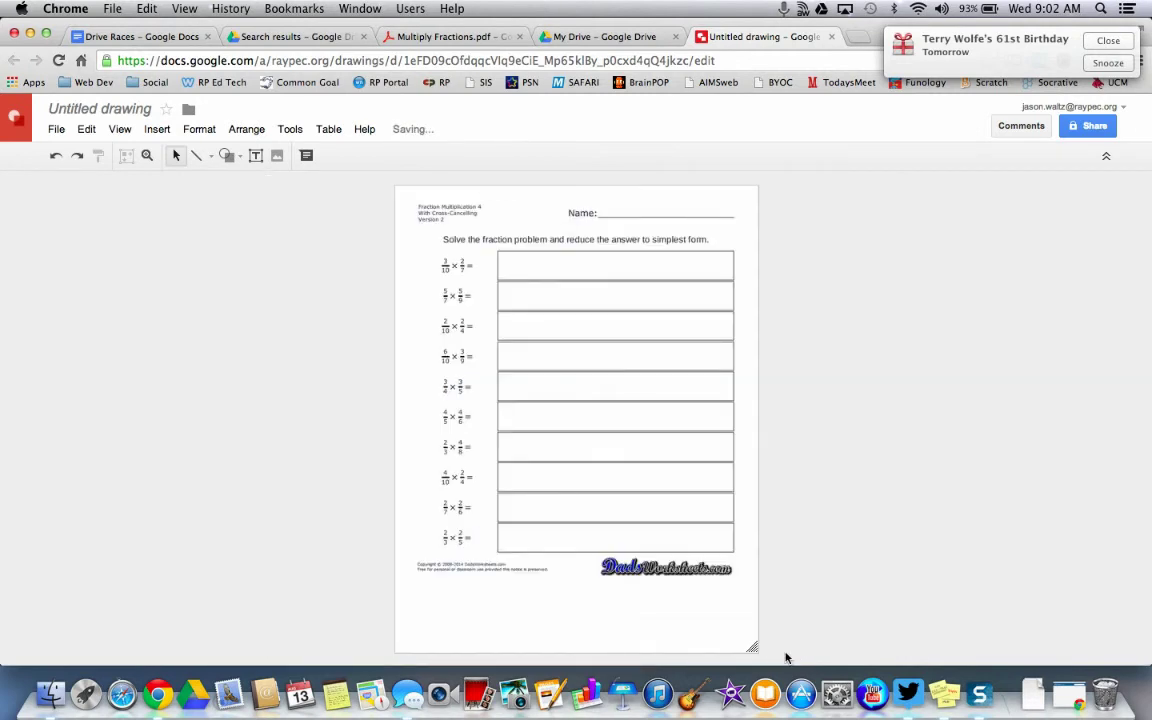
# - Activate the Scribble line tool for handwriting on the worksheet's first problem, 3/10 × 2/7
pyautogui.click(147, 156)
pyautogui.click(473, 260)
pyautogui.click(566, 278)
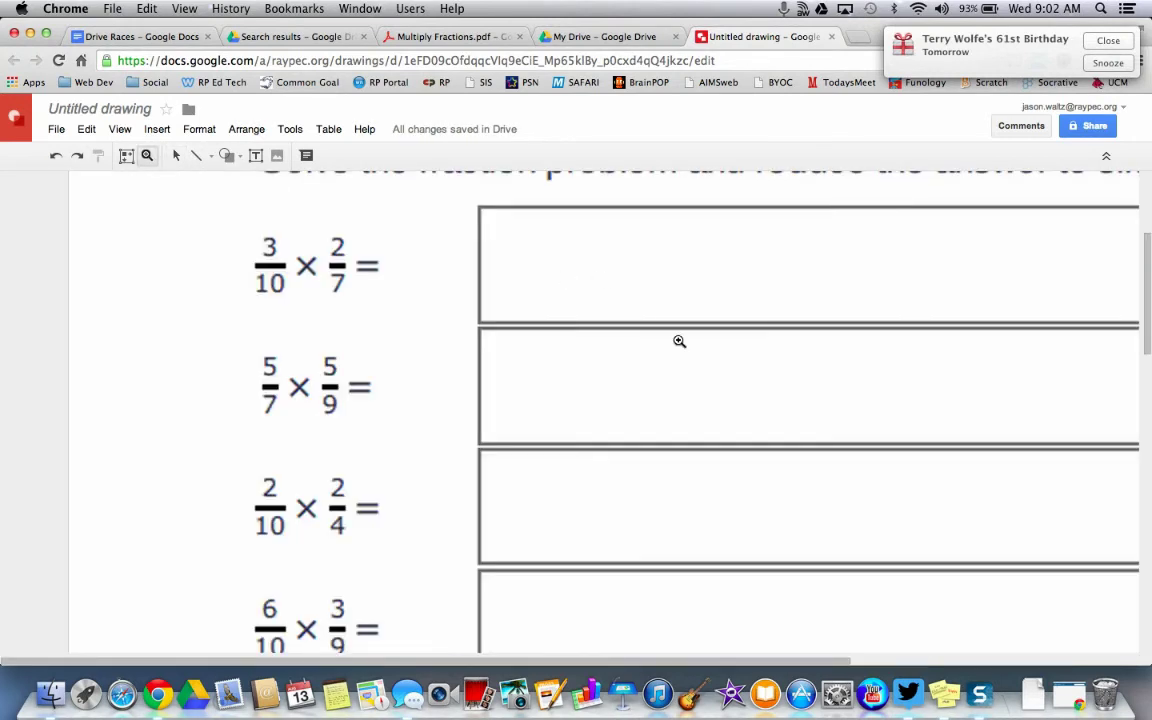
pyautogui.hscroll(5, 756, 437)
pyautogui.scroll(2, 756, 437)
pyautogui.hscroll(-2, 756, 437)
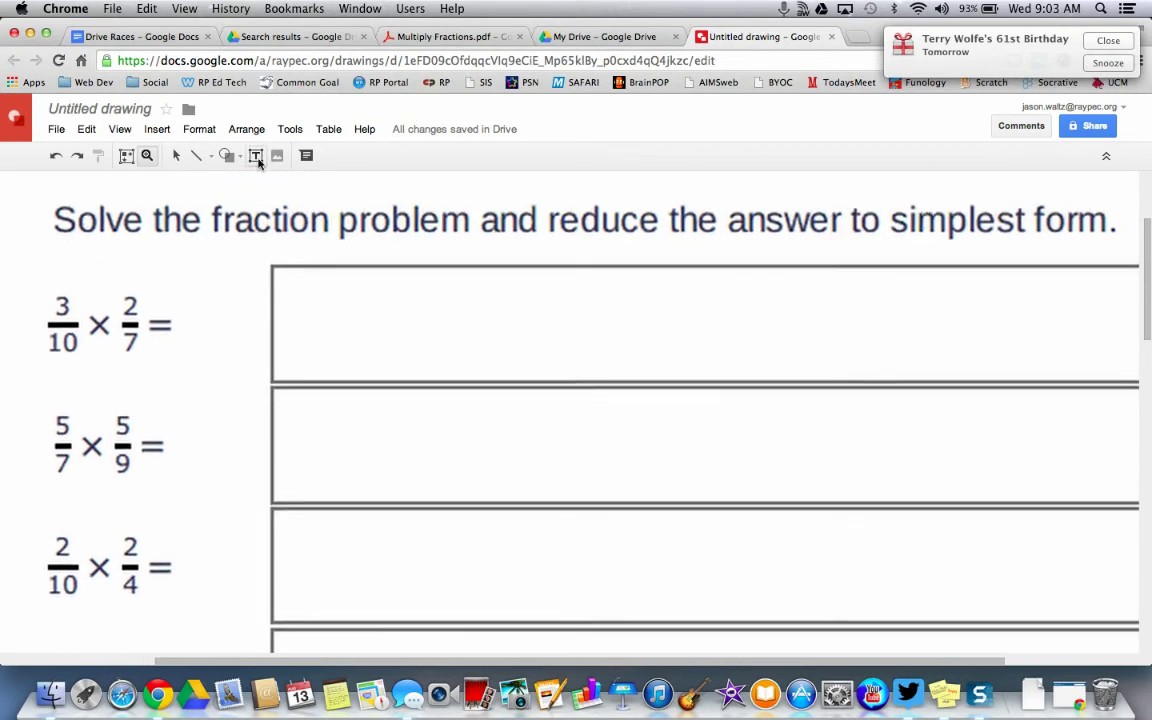
pyautogui.click(210, 156)
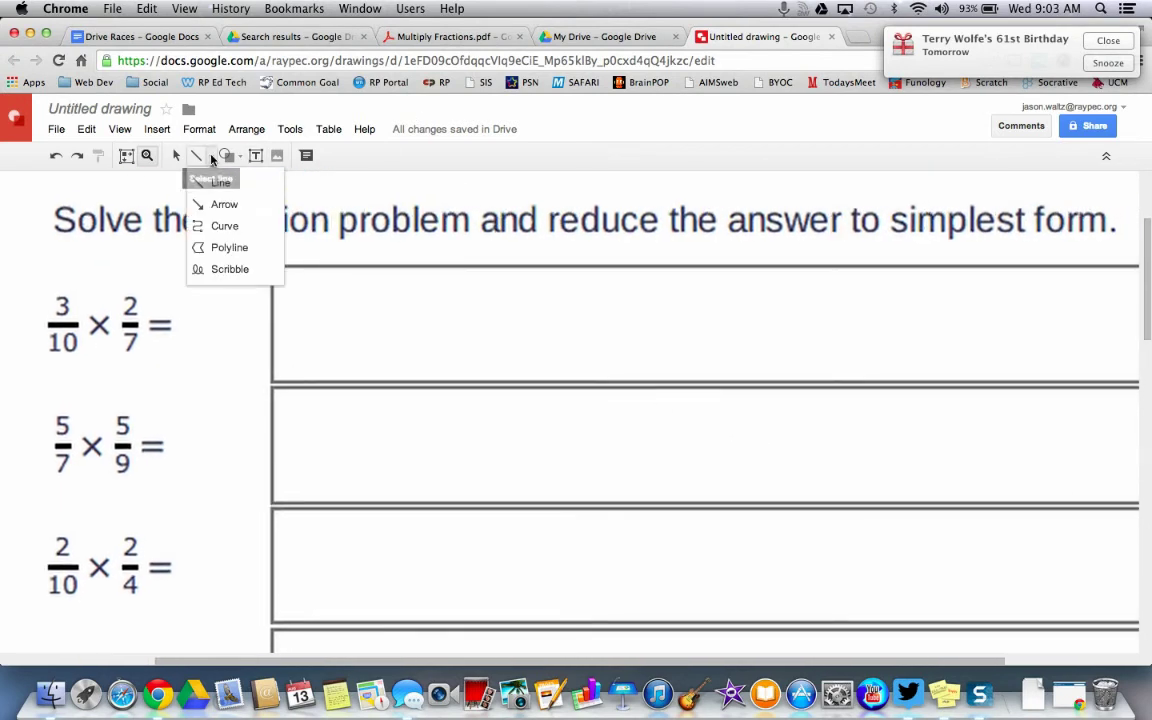
pyautogui.click(229, 269)
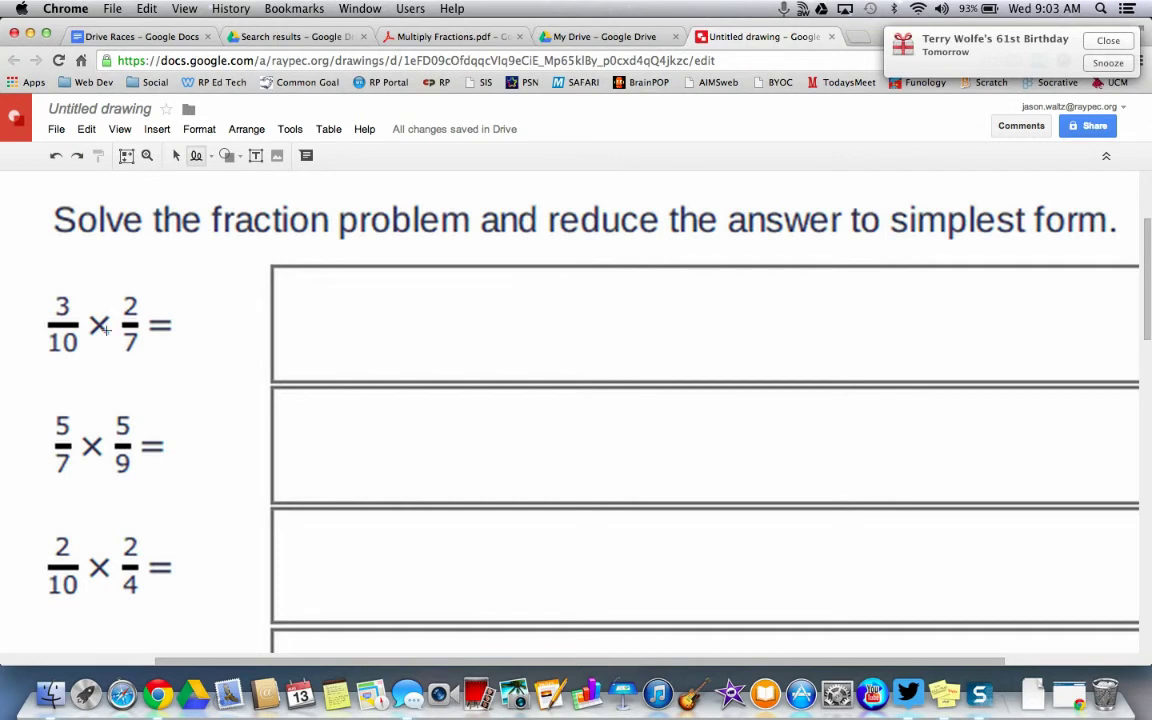